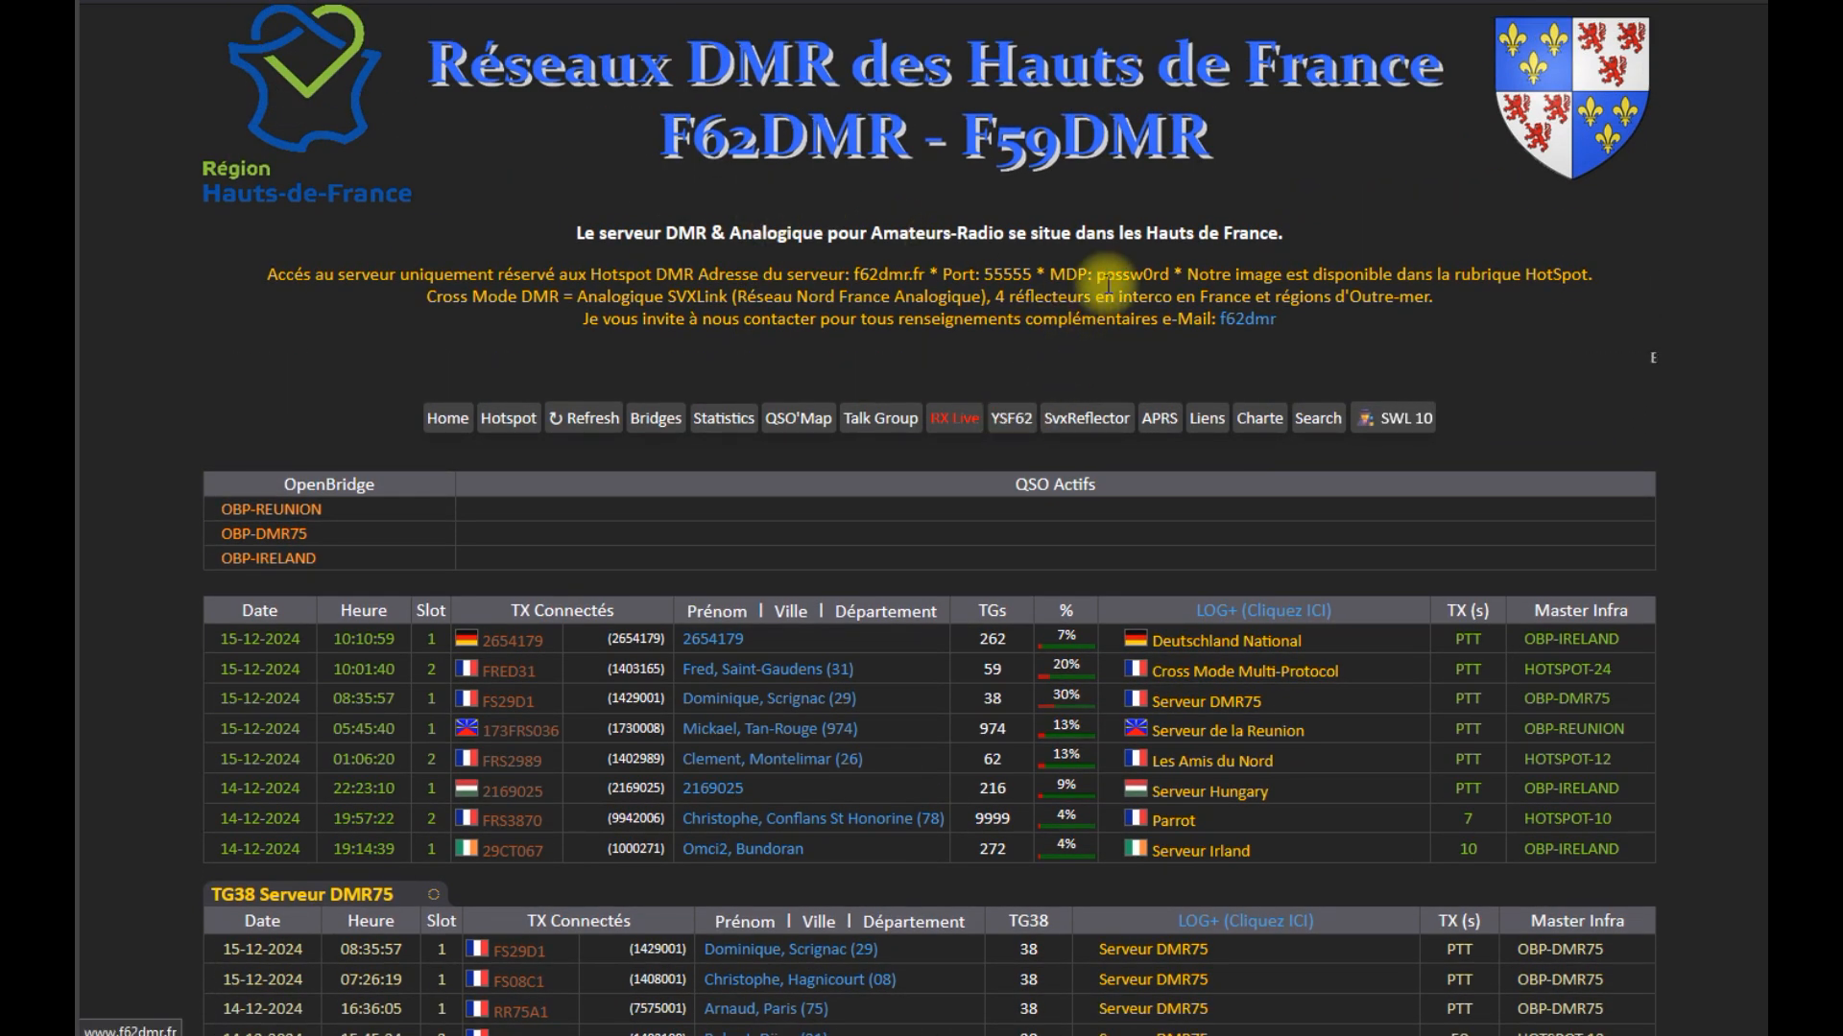
# Open the SVXreflector dashboard and cancel the duplicate 'Notre image V1.4' download, since the image is already downloaded
pyautogui.click(1090, 422)
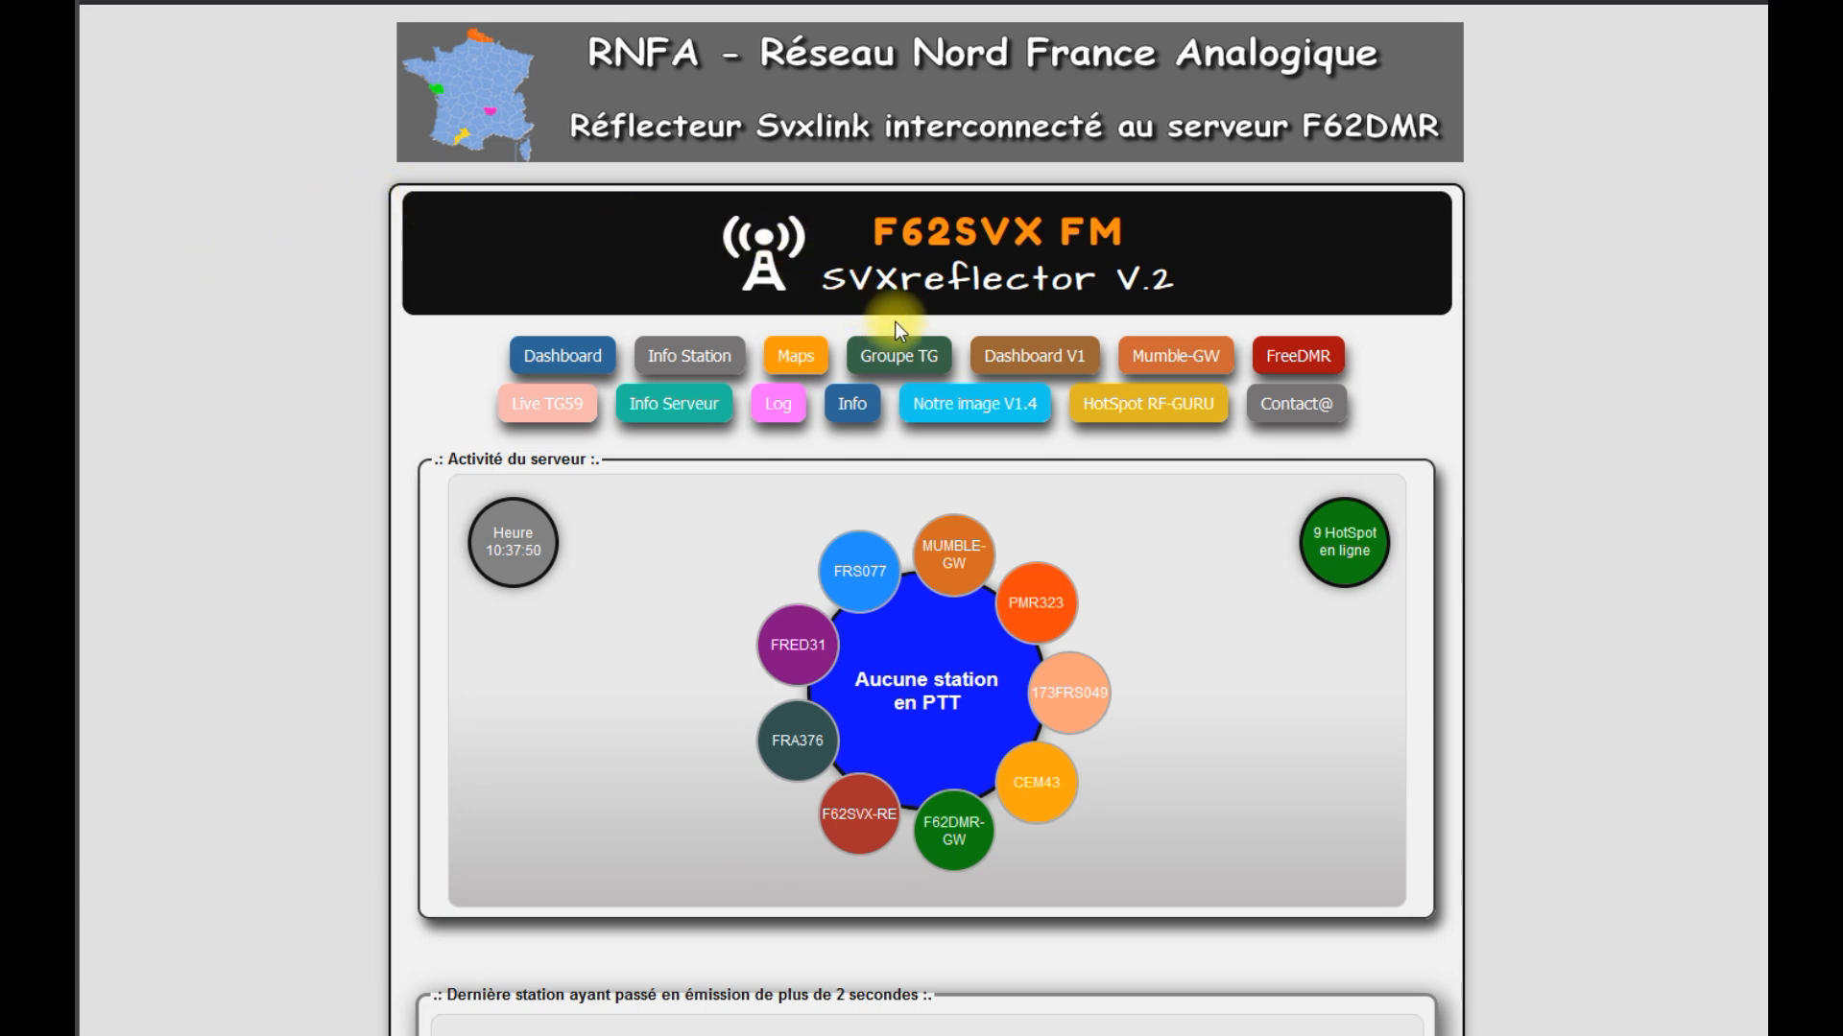
pyautogui.click(977, 405)
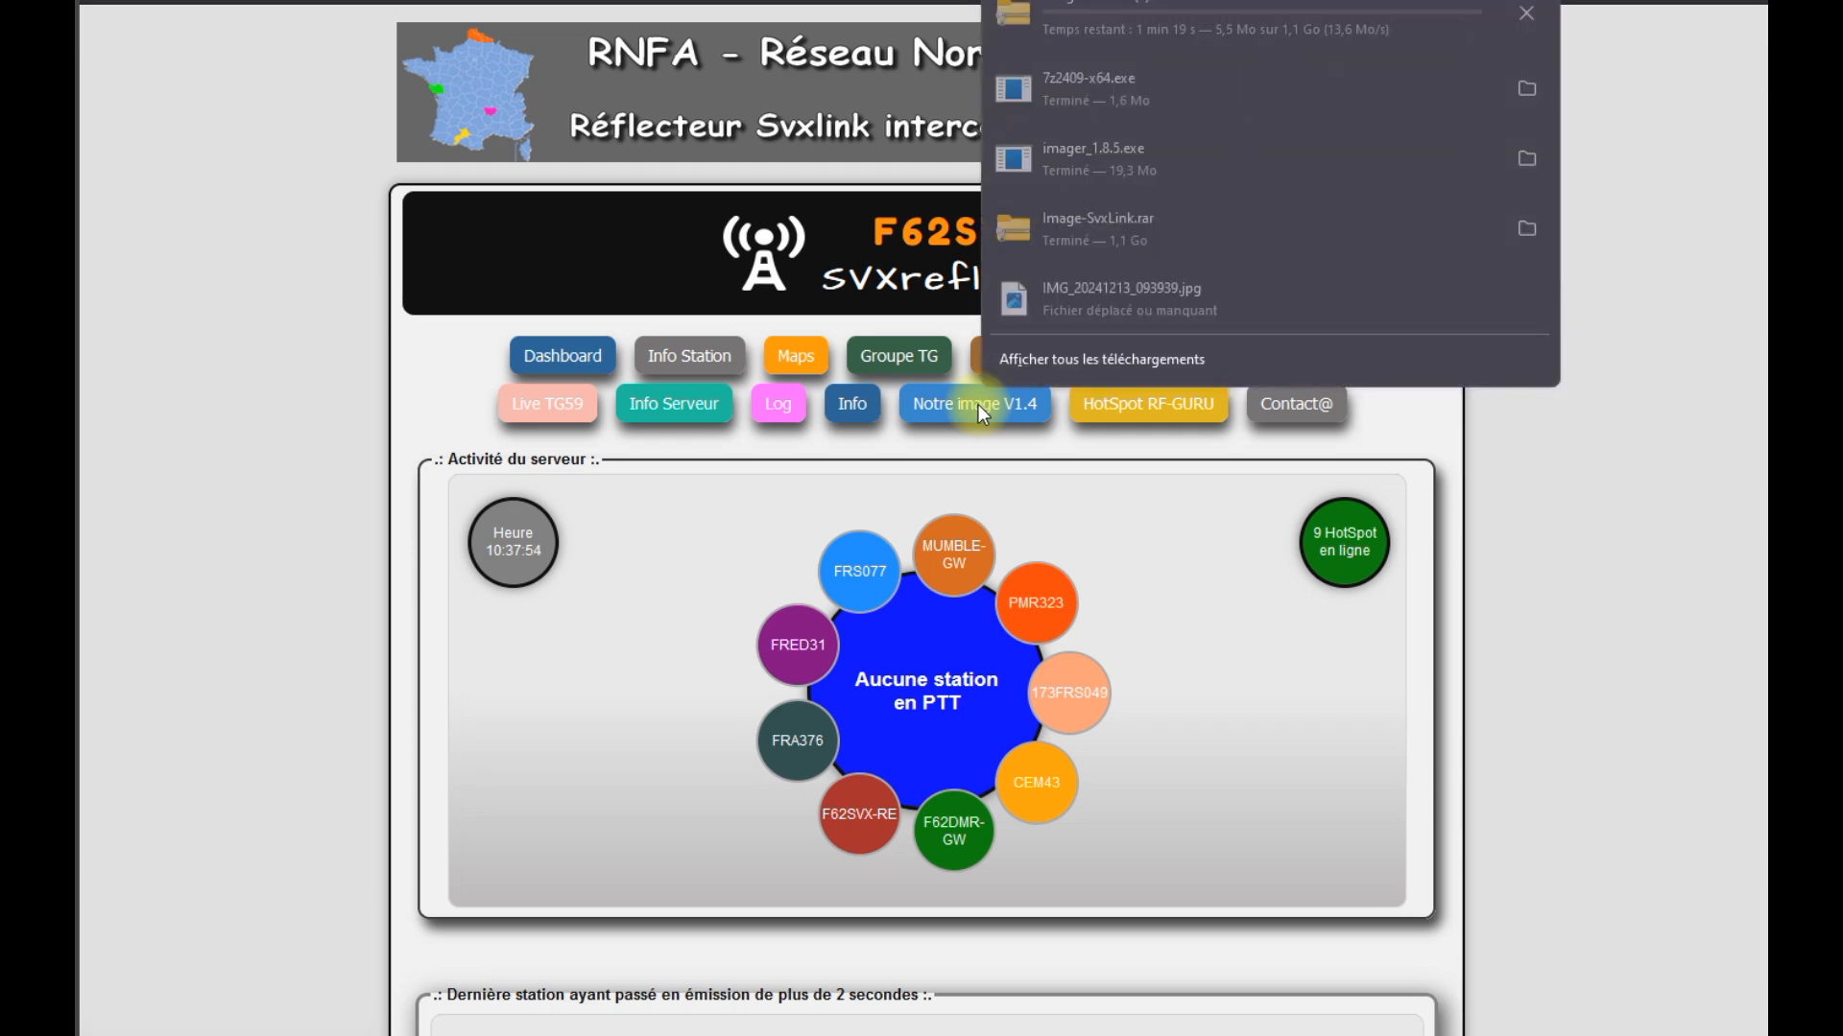
pyautogui.click(1527, 13)
pyautogui.click(1659, 200)
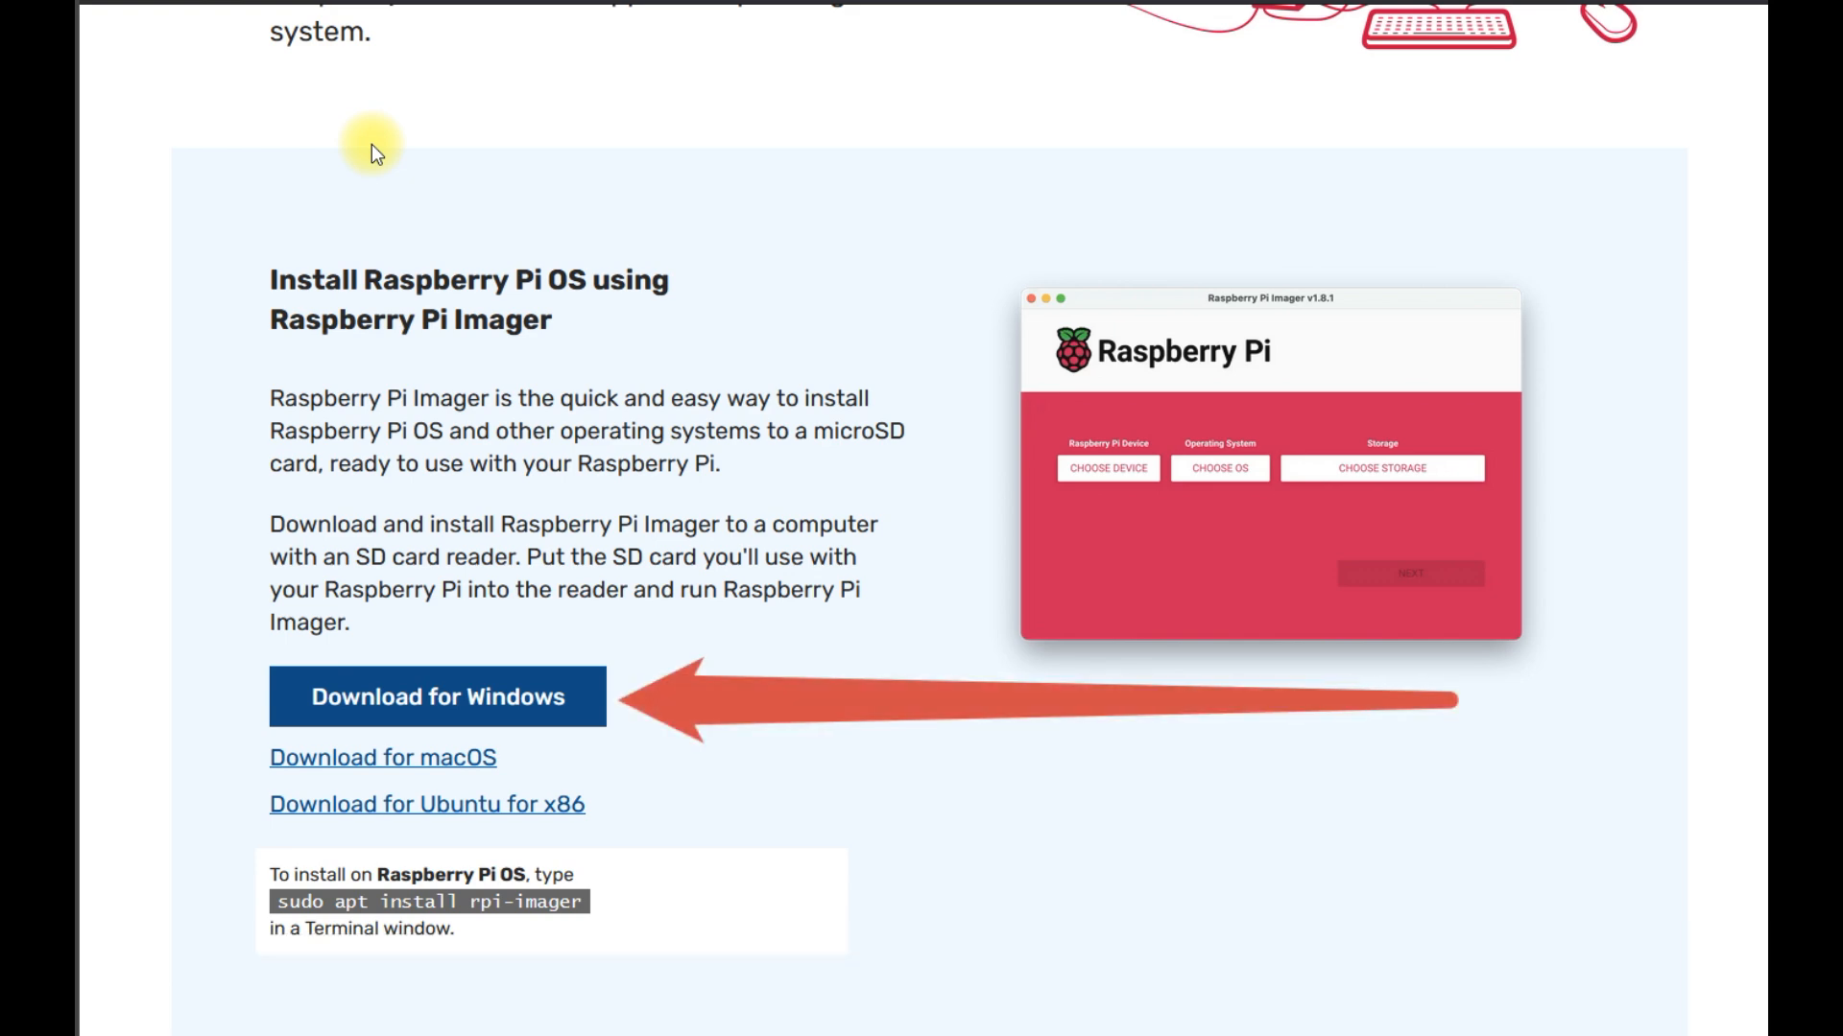
# Download Raspberry Pi Imager for Windows and centre the Téléchargements folder window
pyautogui.click(434, 699)
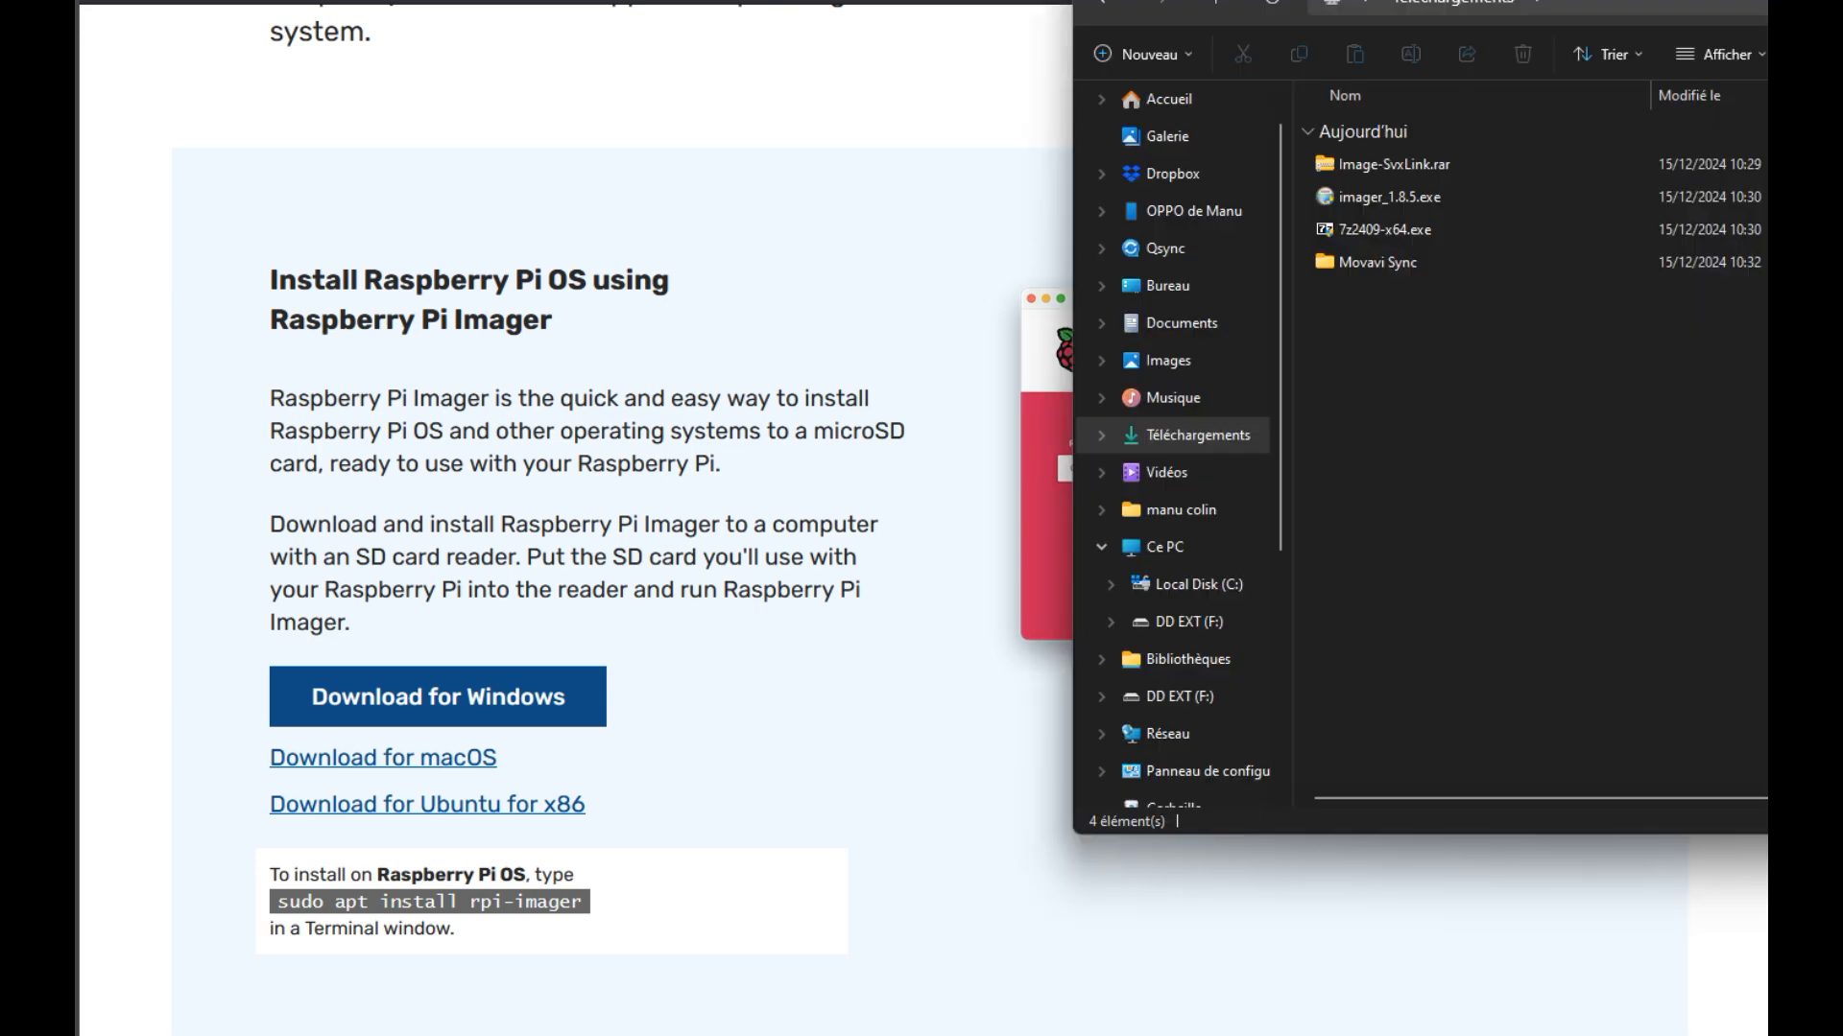
pyautogui.moveTo(1785, 30); pyautogui.dragTo(1021, 42)
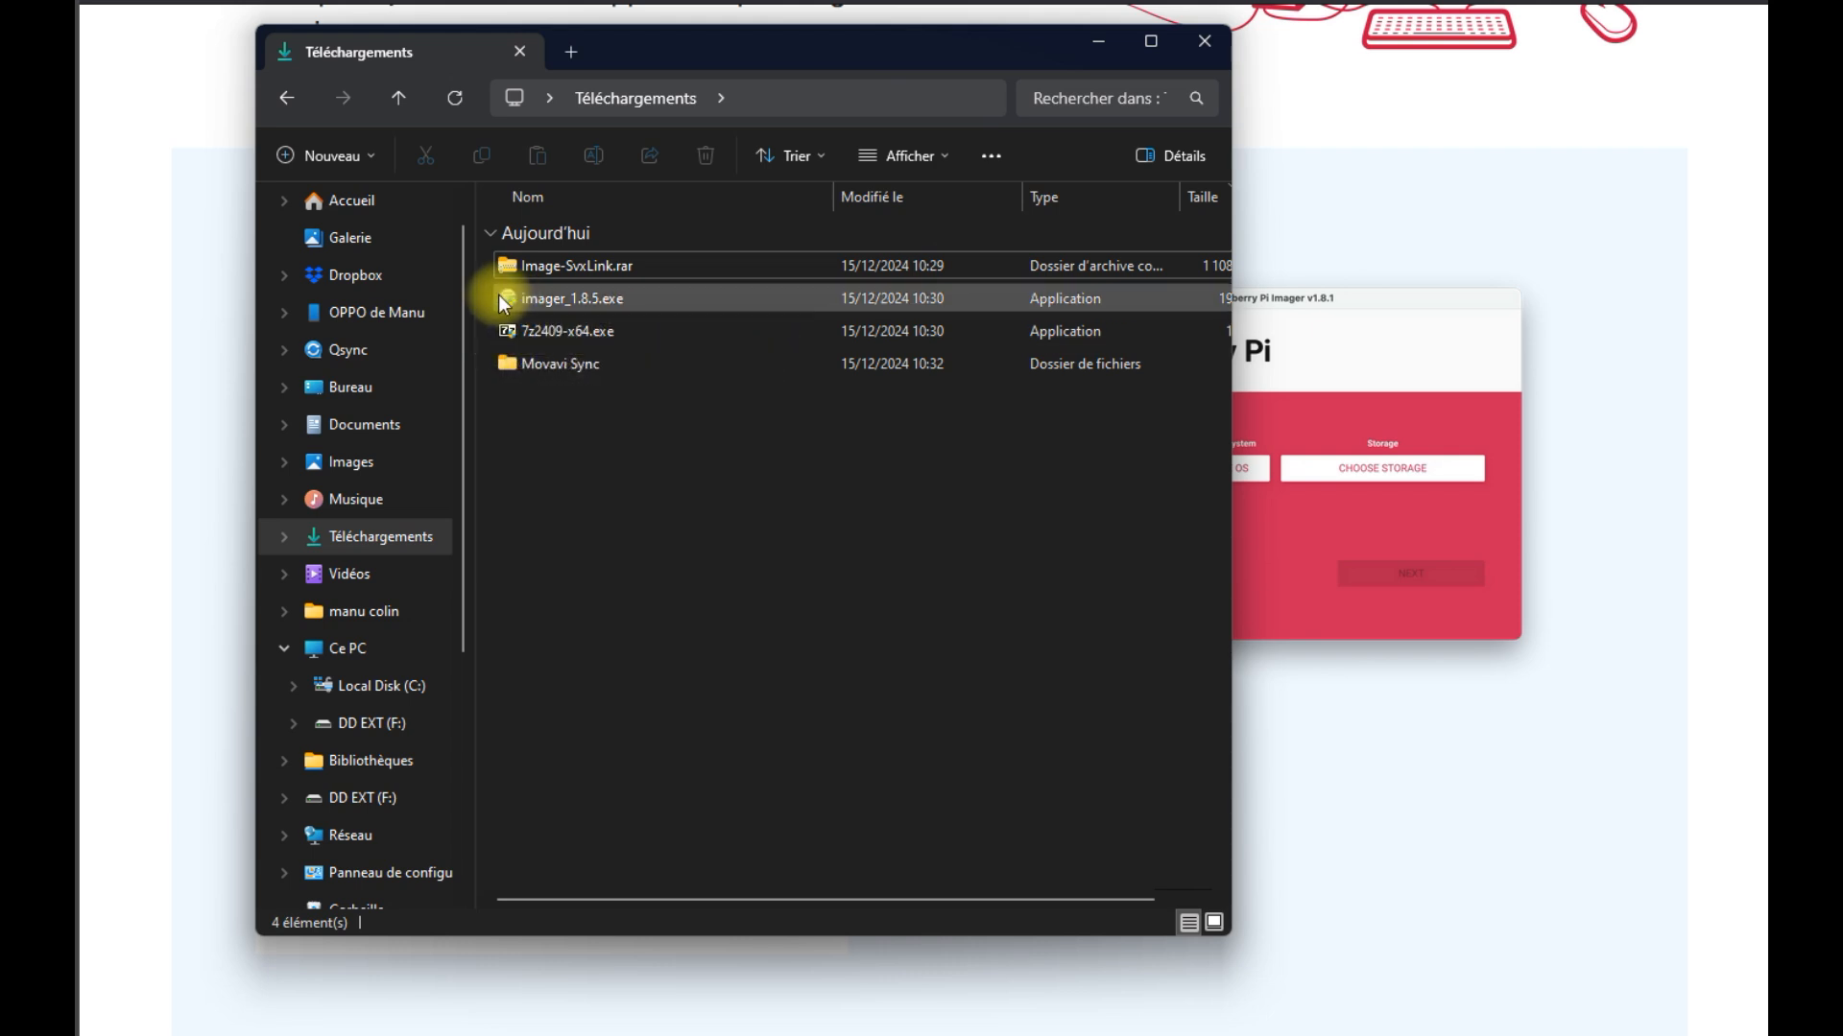
# Install 7-Zip 24.09 from 7z2409-x64.exe, then launch the imager_1.8.5.exe installer
pyautogui.doubleClick(526, 333)
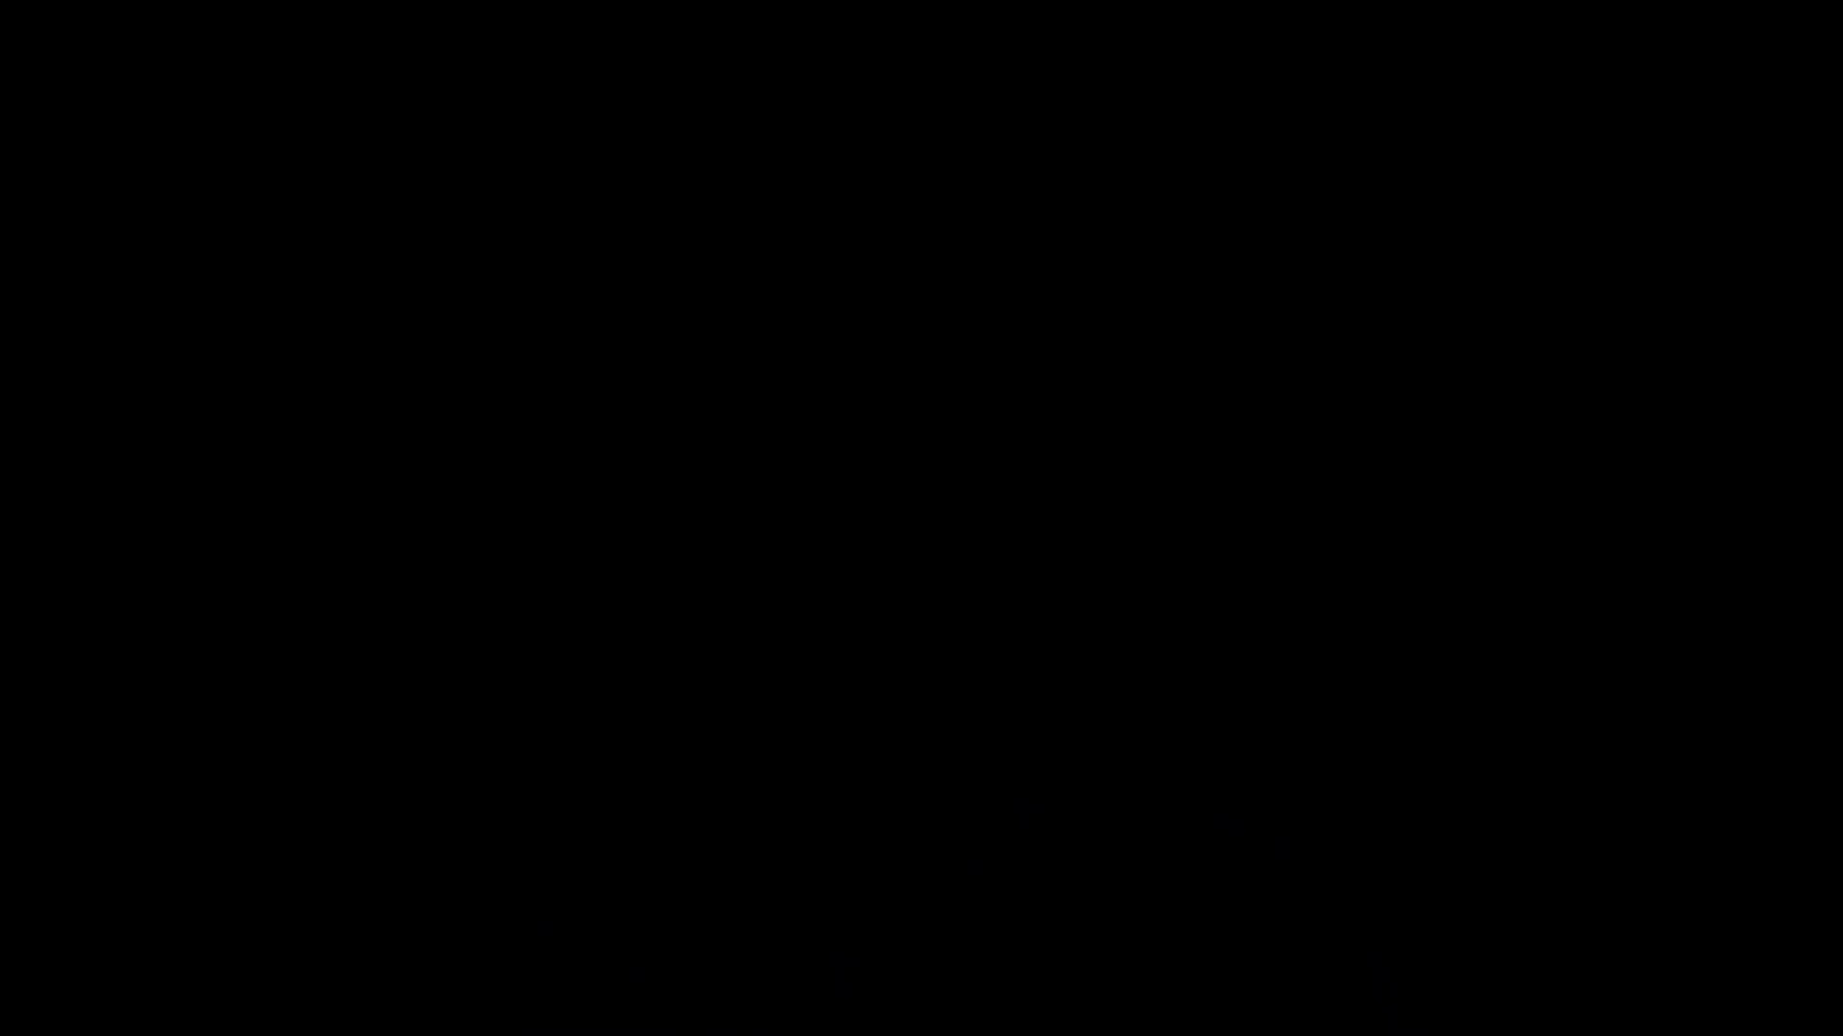
pyautogui.click(716, 723)
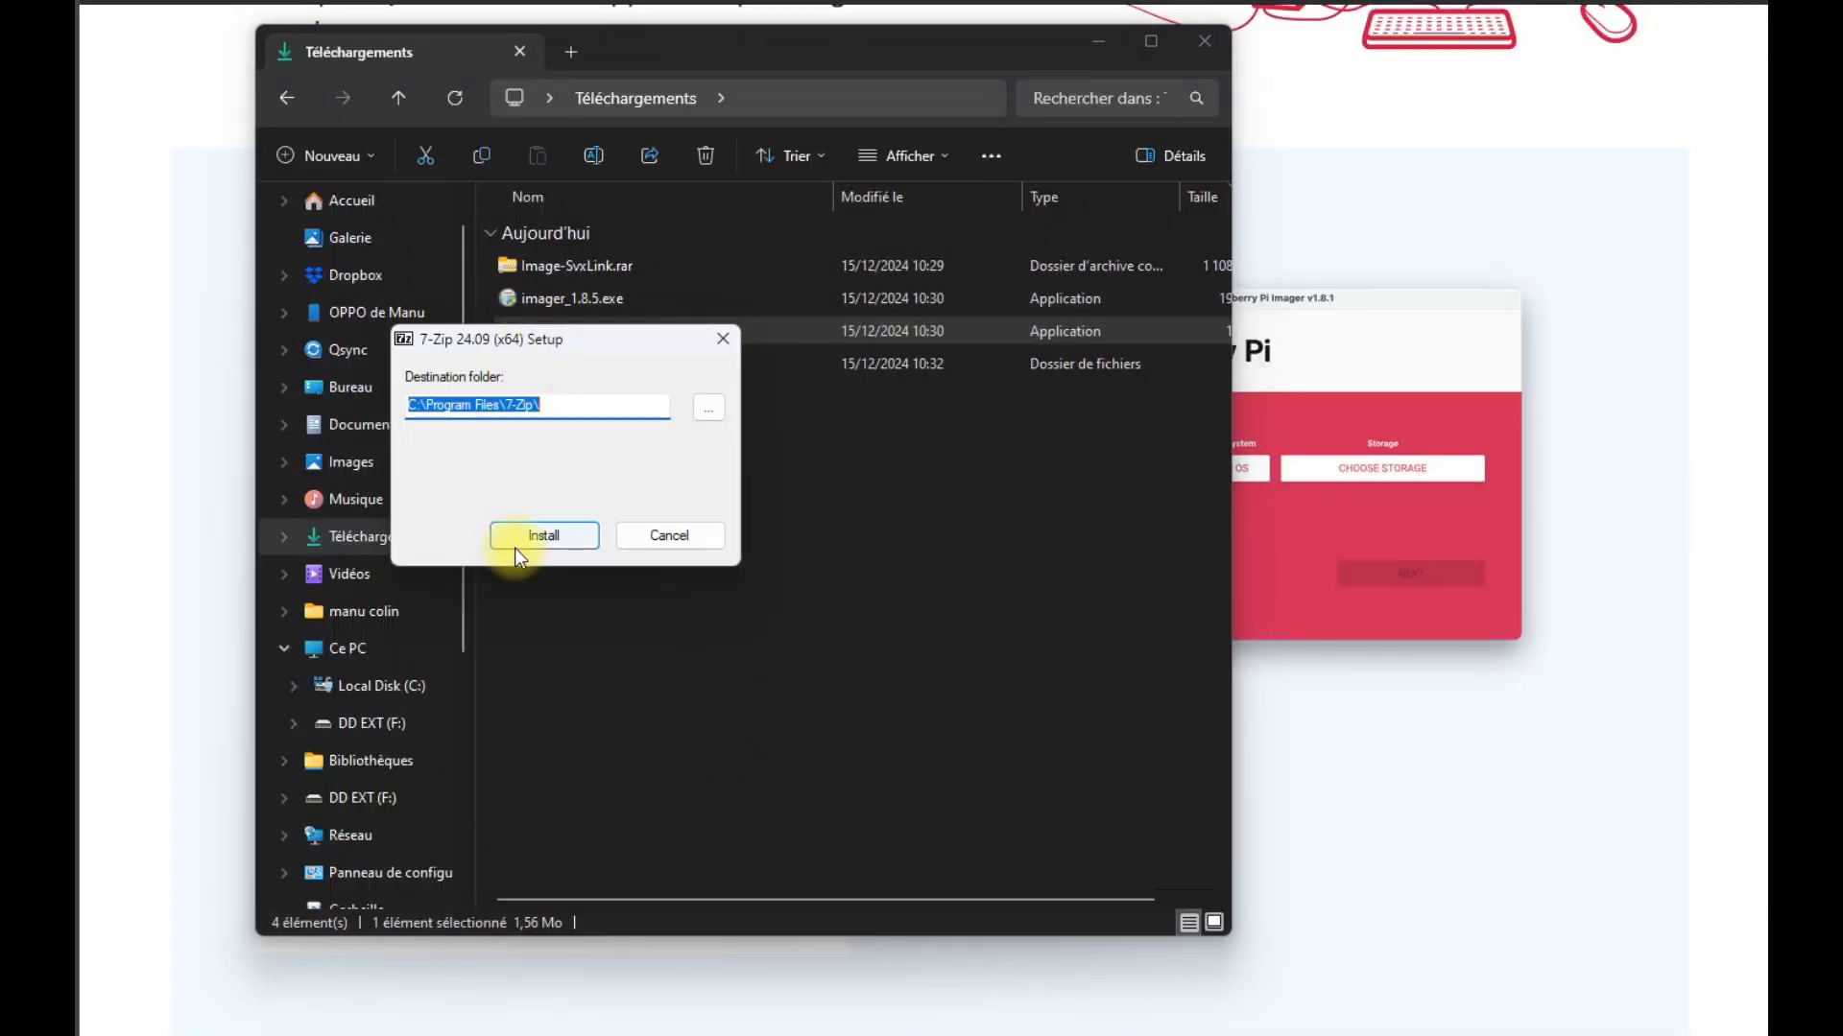
pyautogui.click(533, 533)
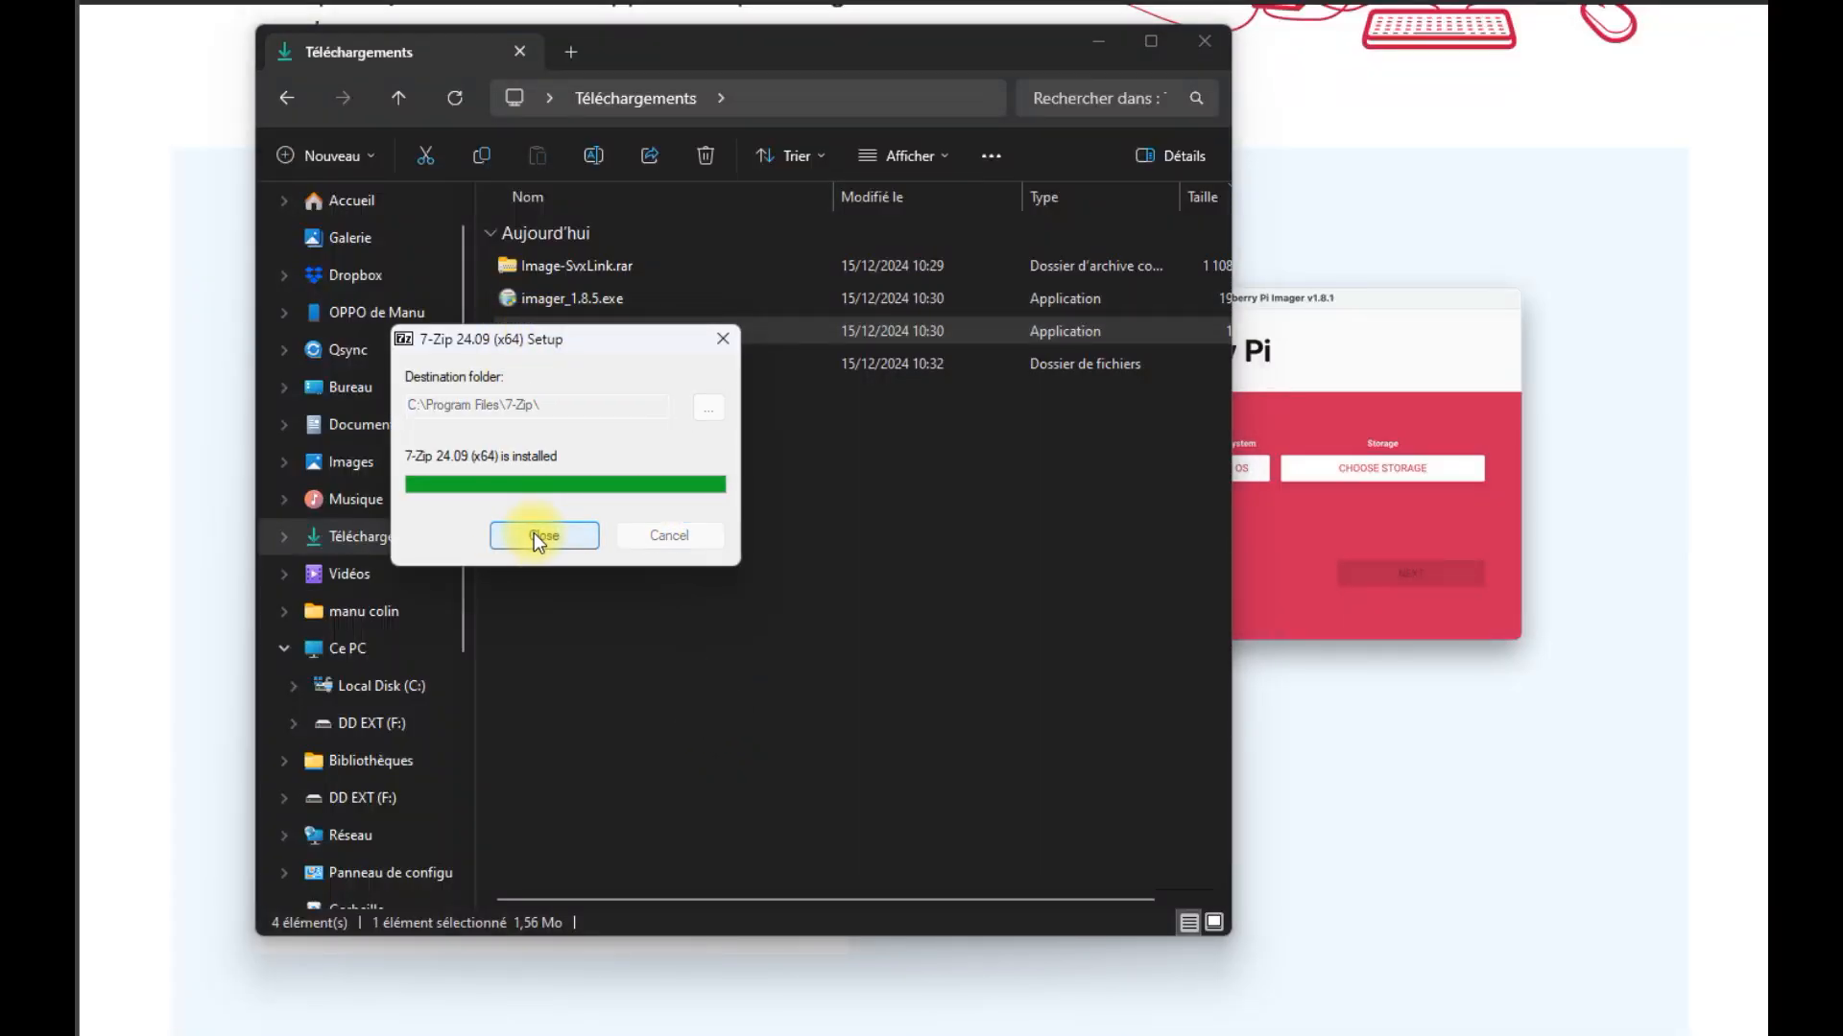
pyautogui.click(550, 543)
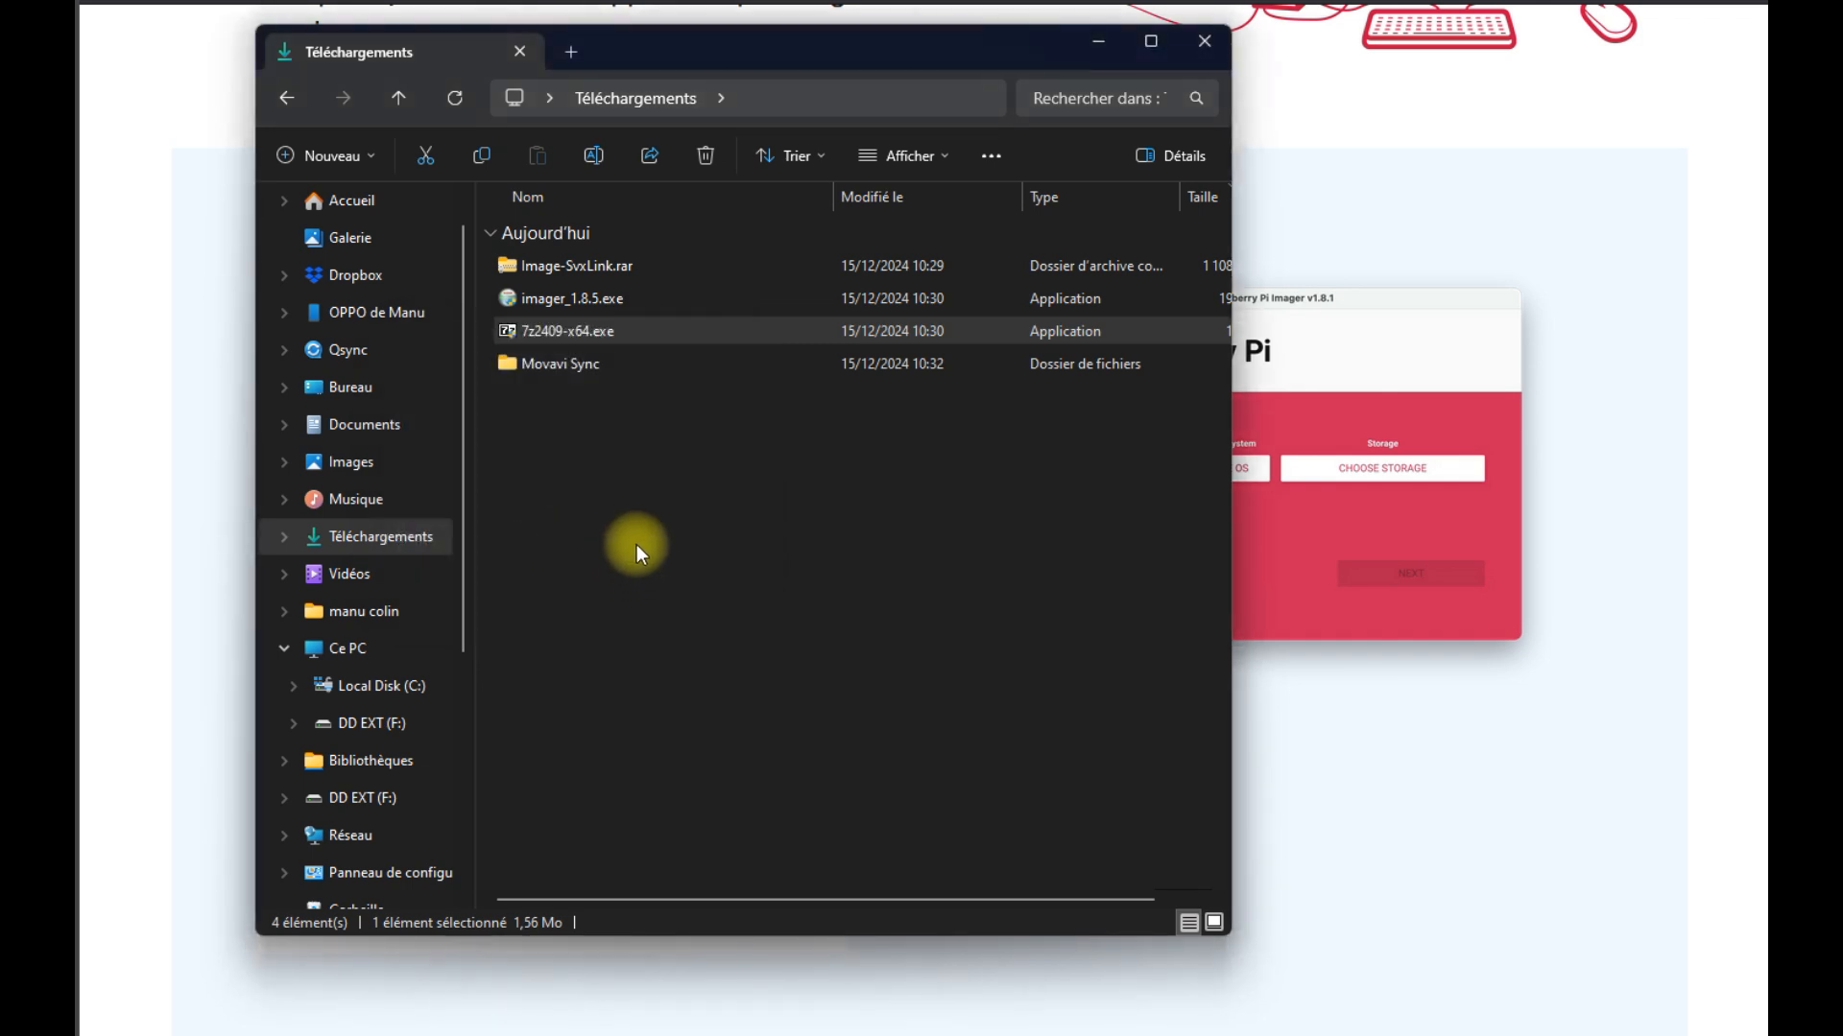
pyautogui.doubleClick(555, 299)
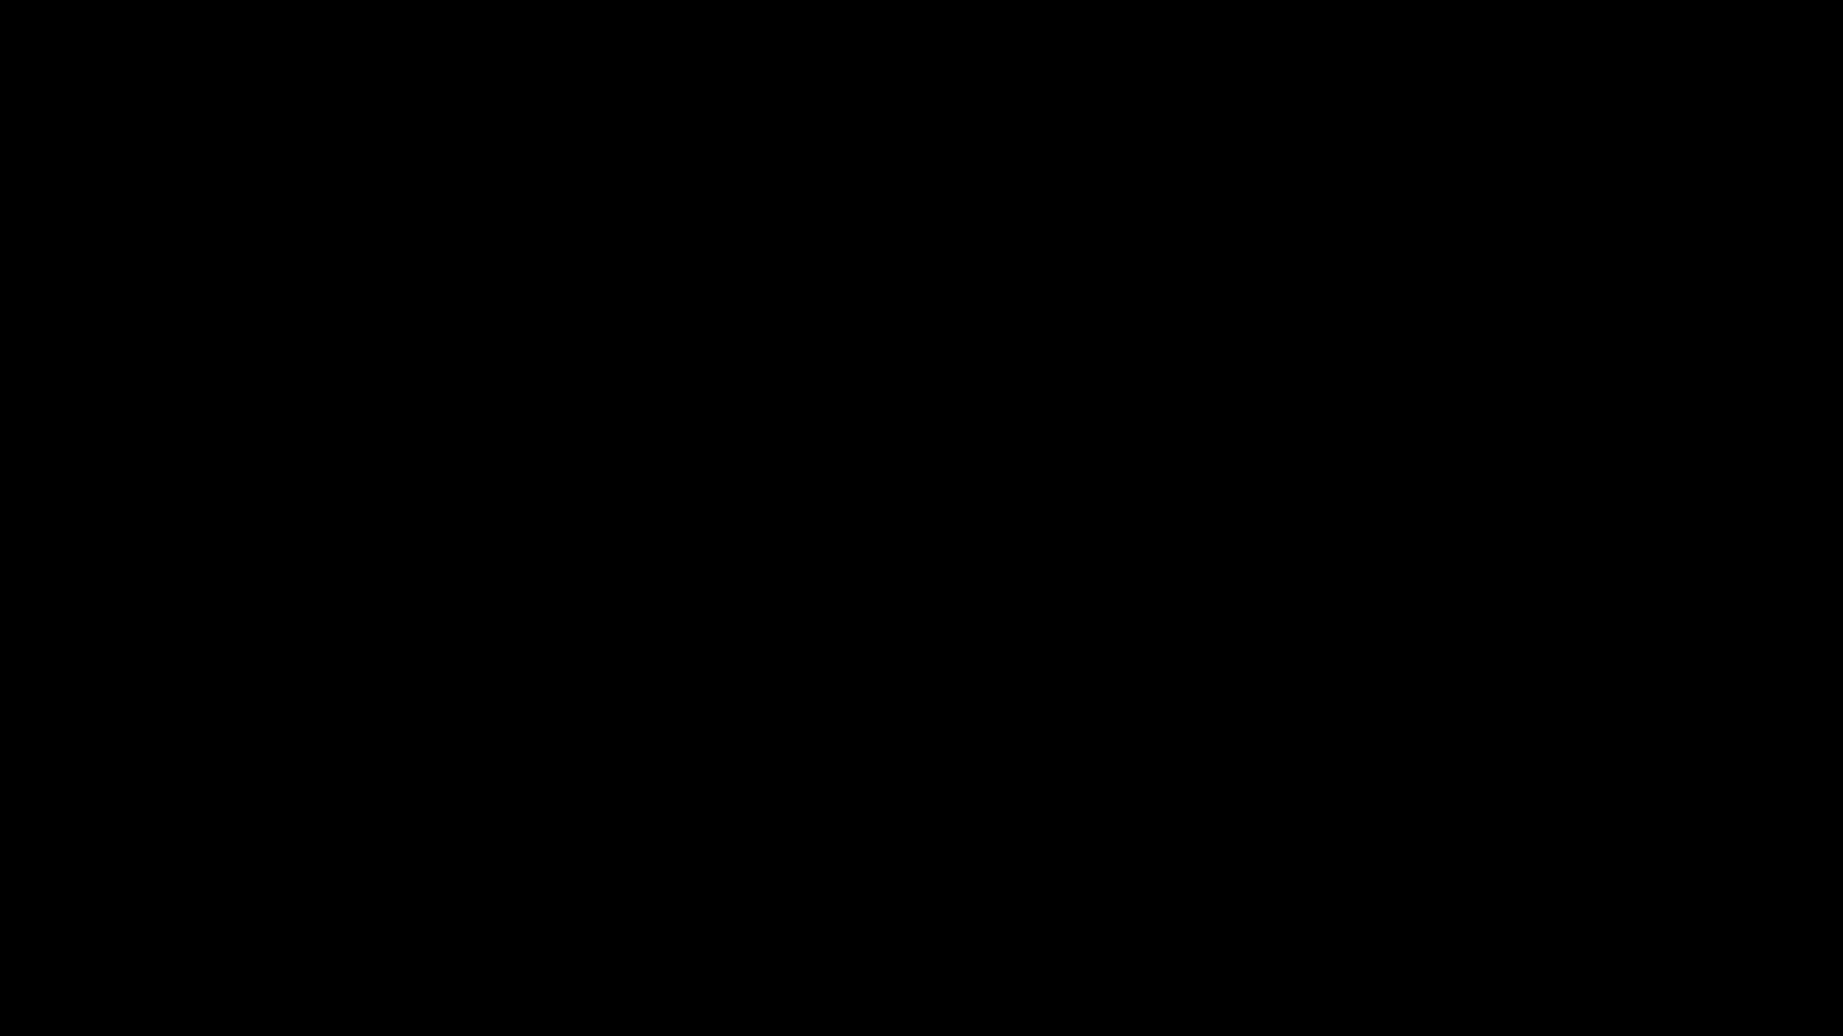
# Install Raspberry Pi Imager 1.8.5 without launching it, then select Image-SvxLink.rar
pyautogui.click(762, 728)
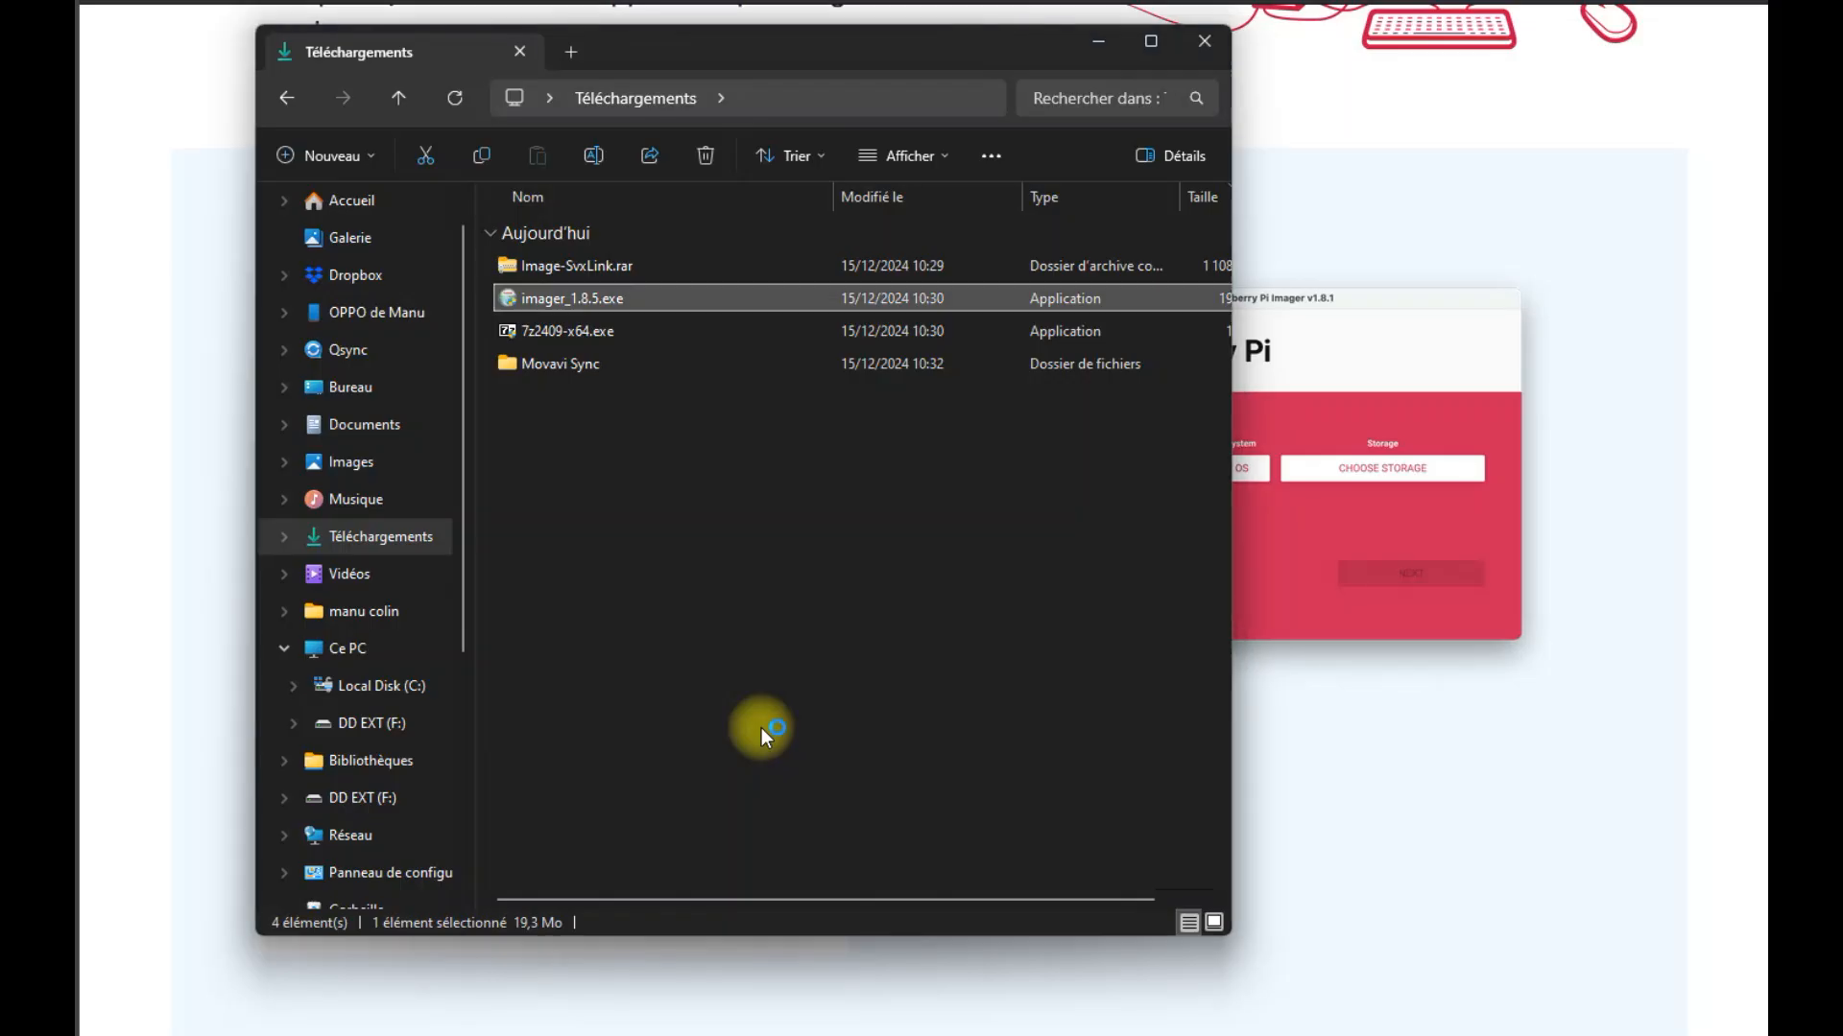
pyautogui.click(687, 651)
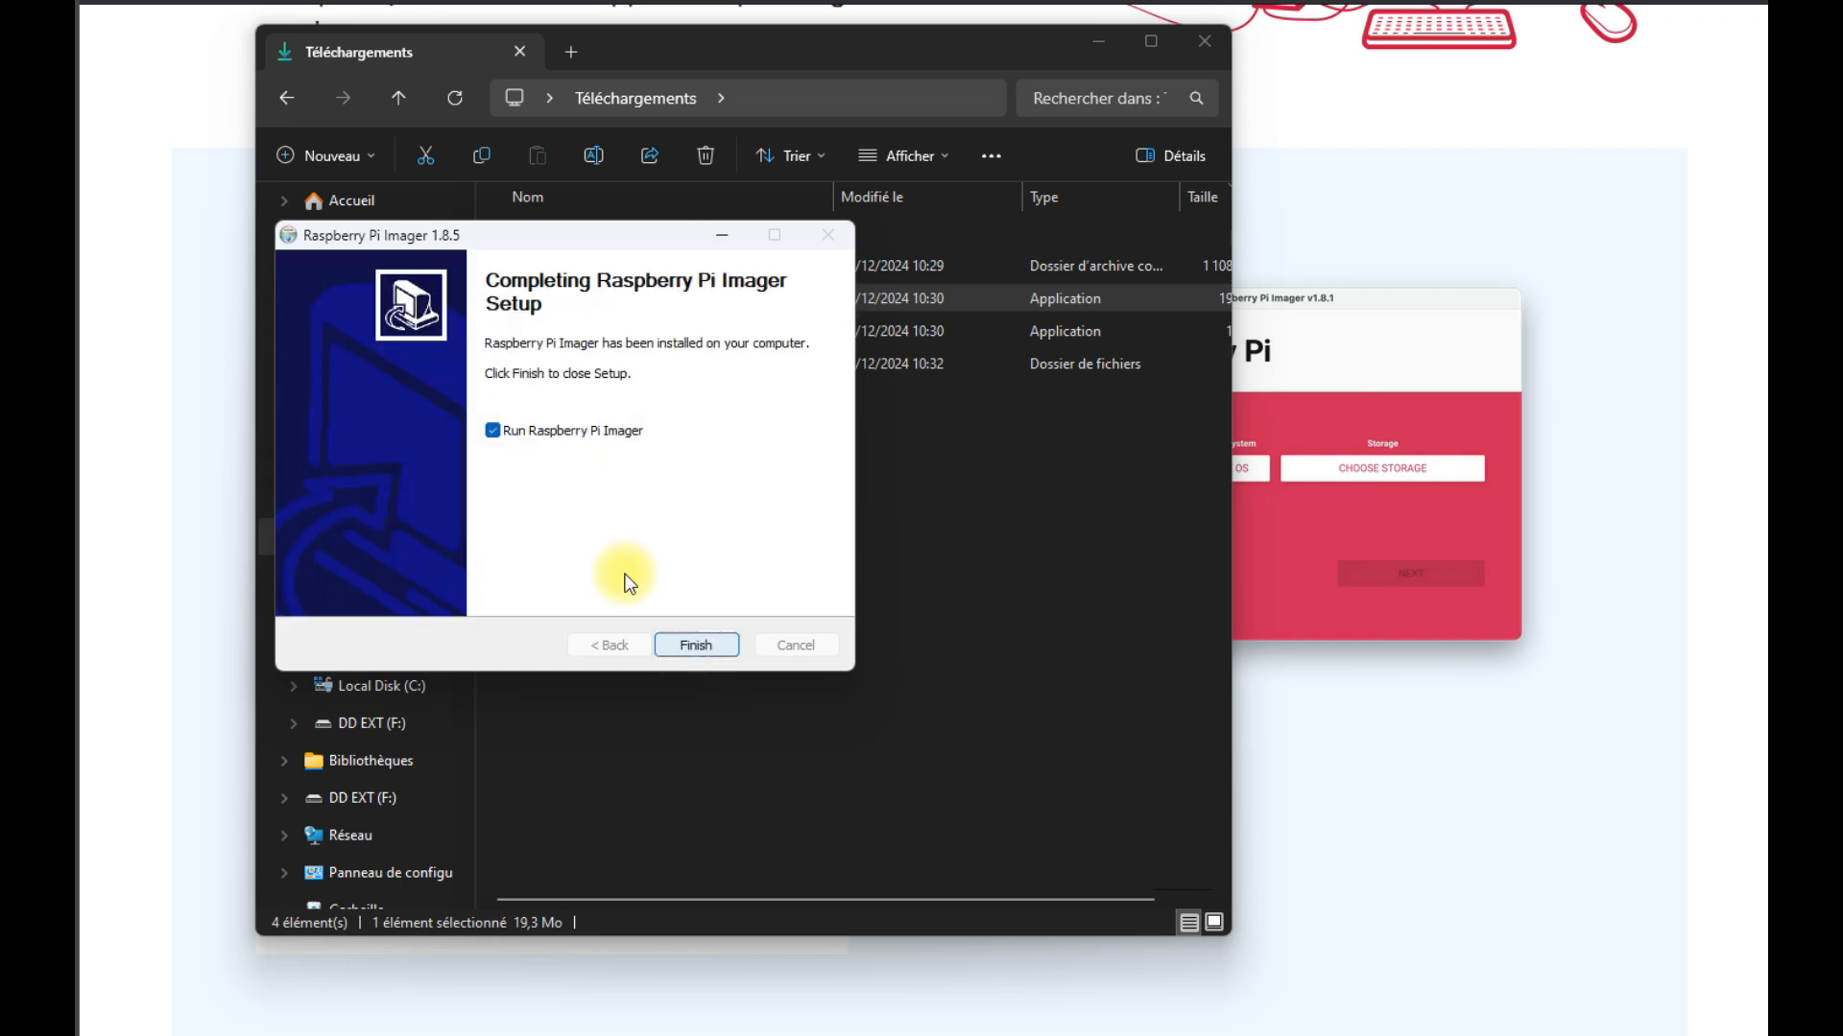
pyautogui.click(494, 430)
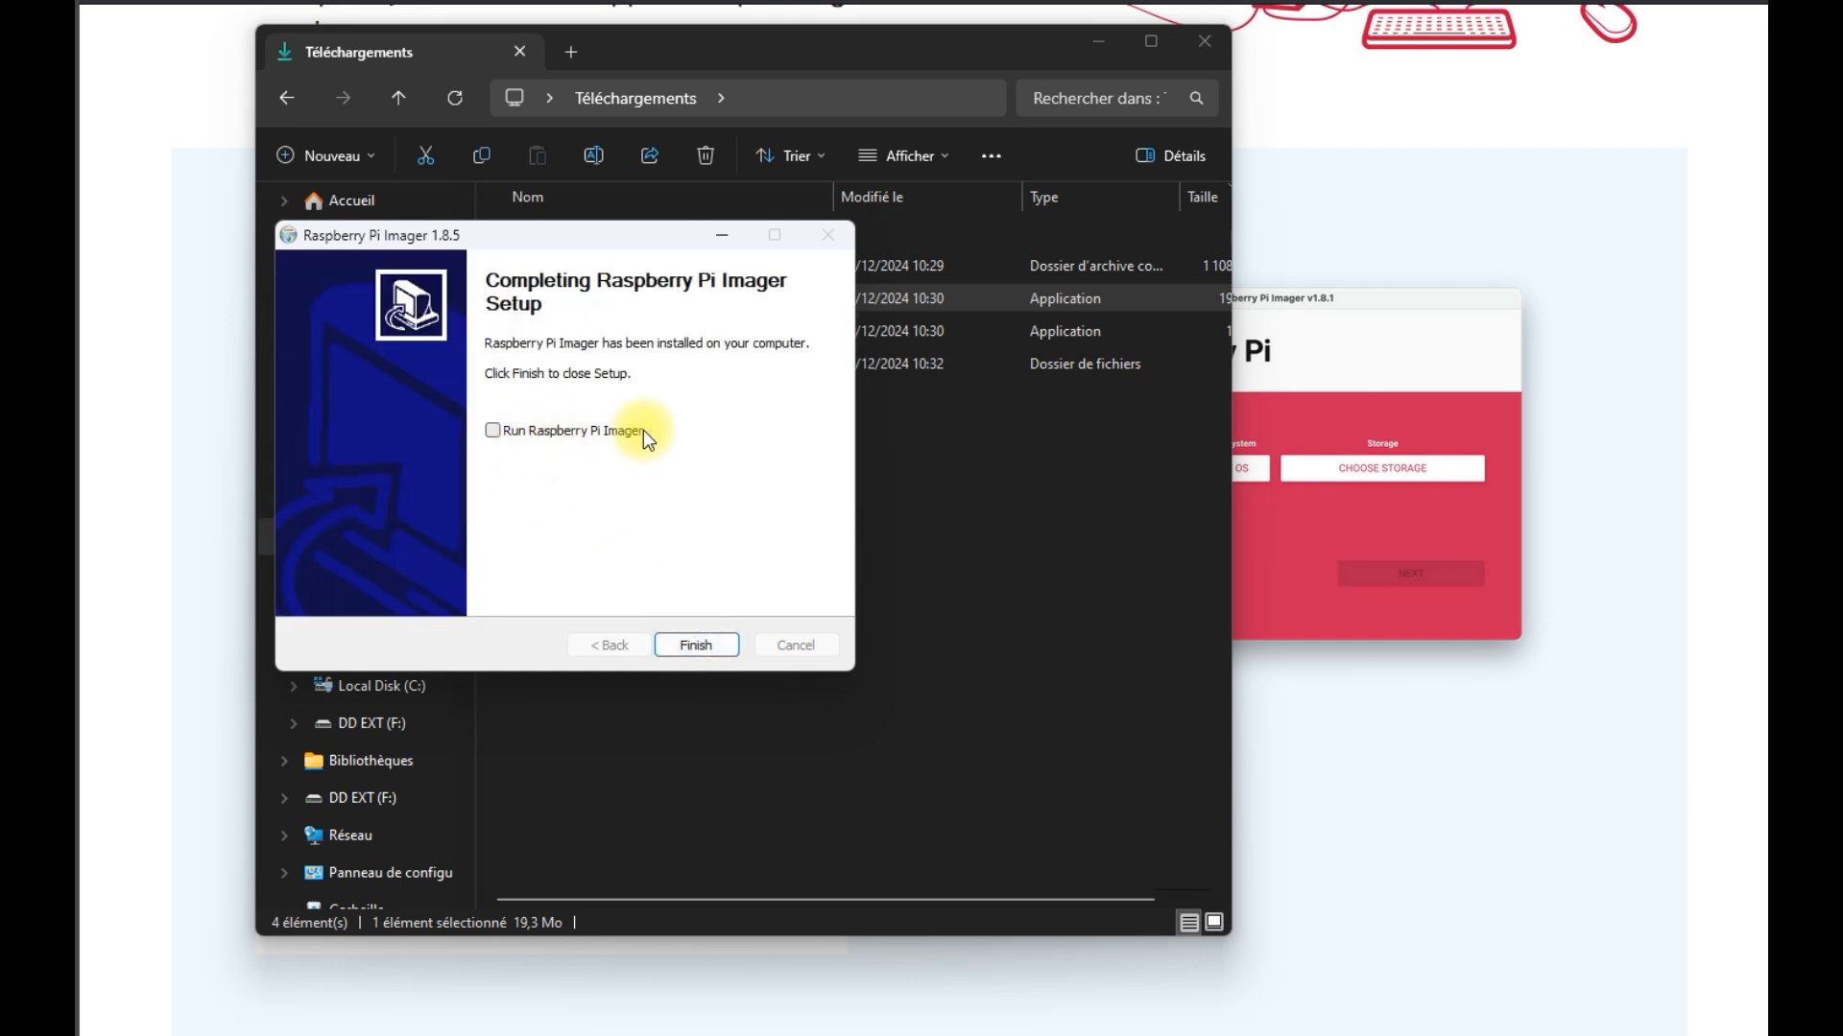
pyautogui.click(699, 645)
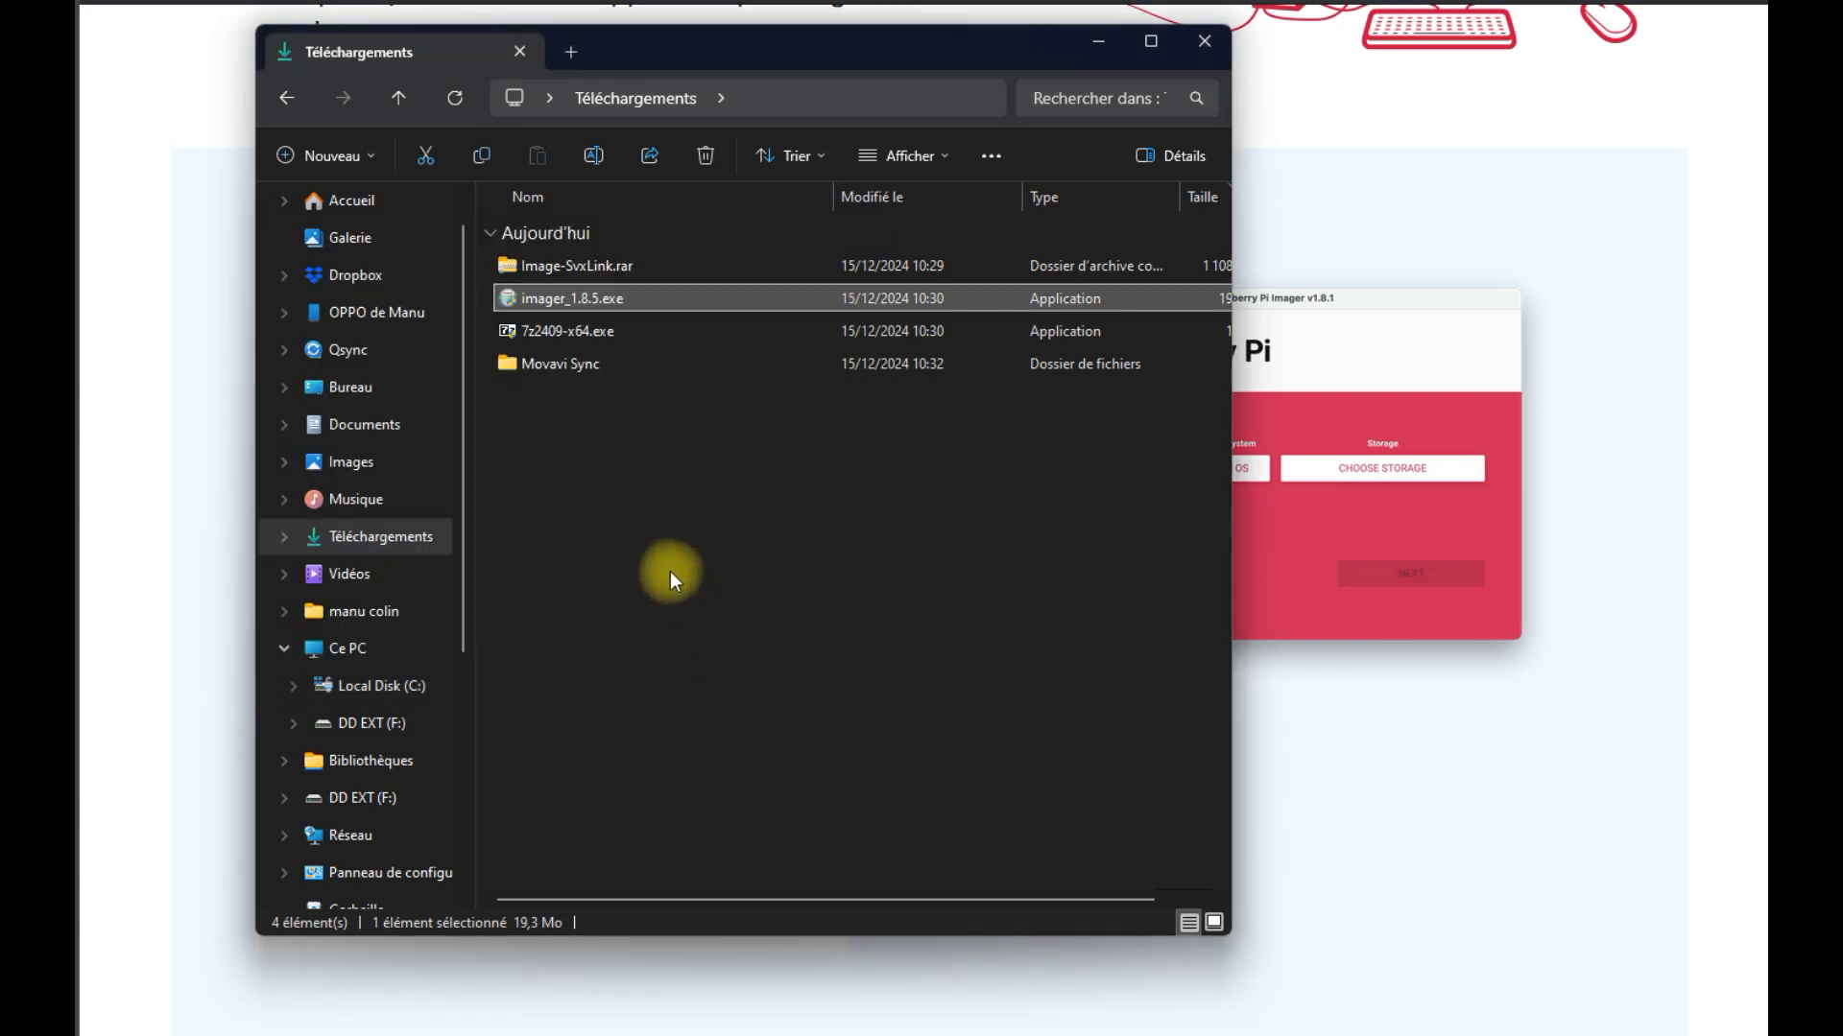
pyautogui.click(533, 273)
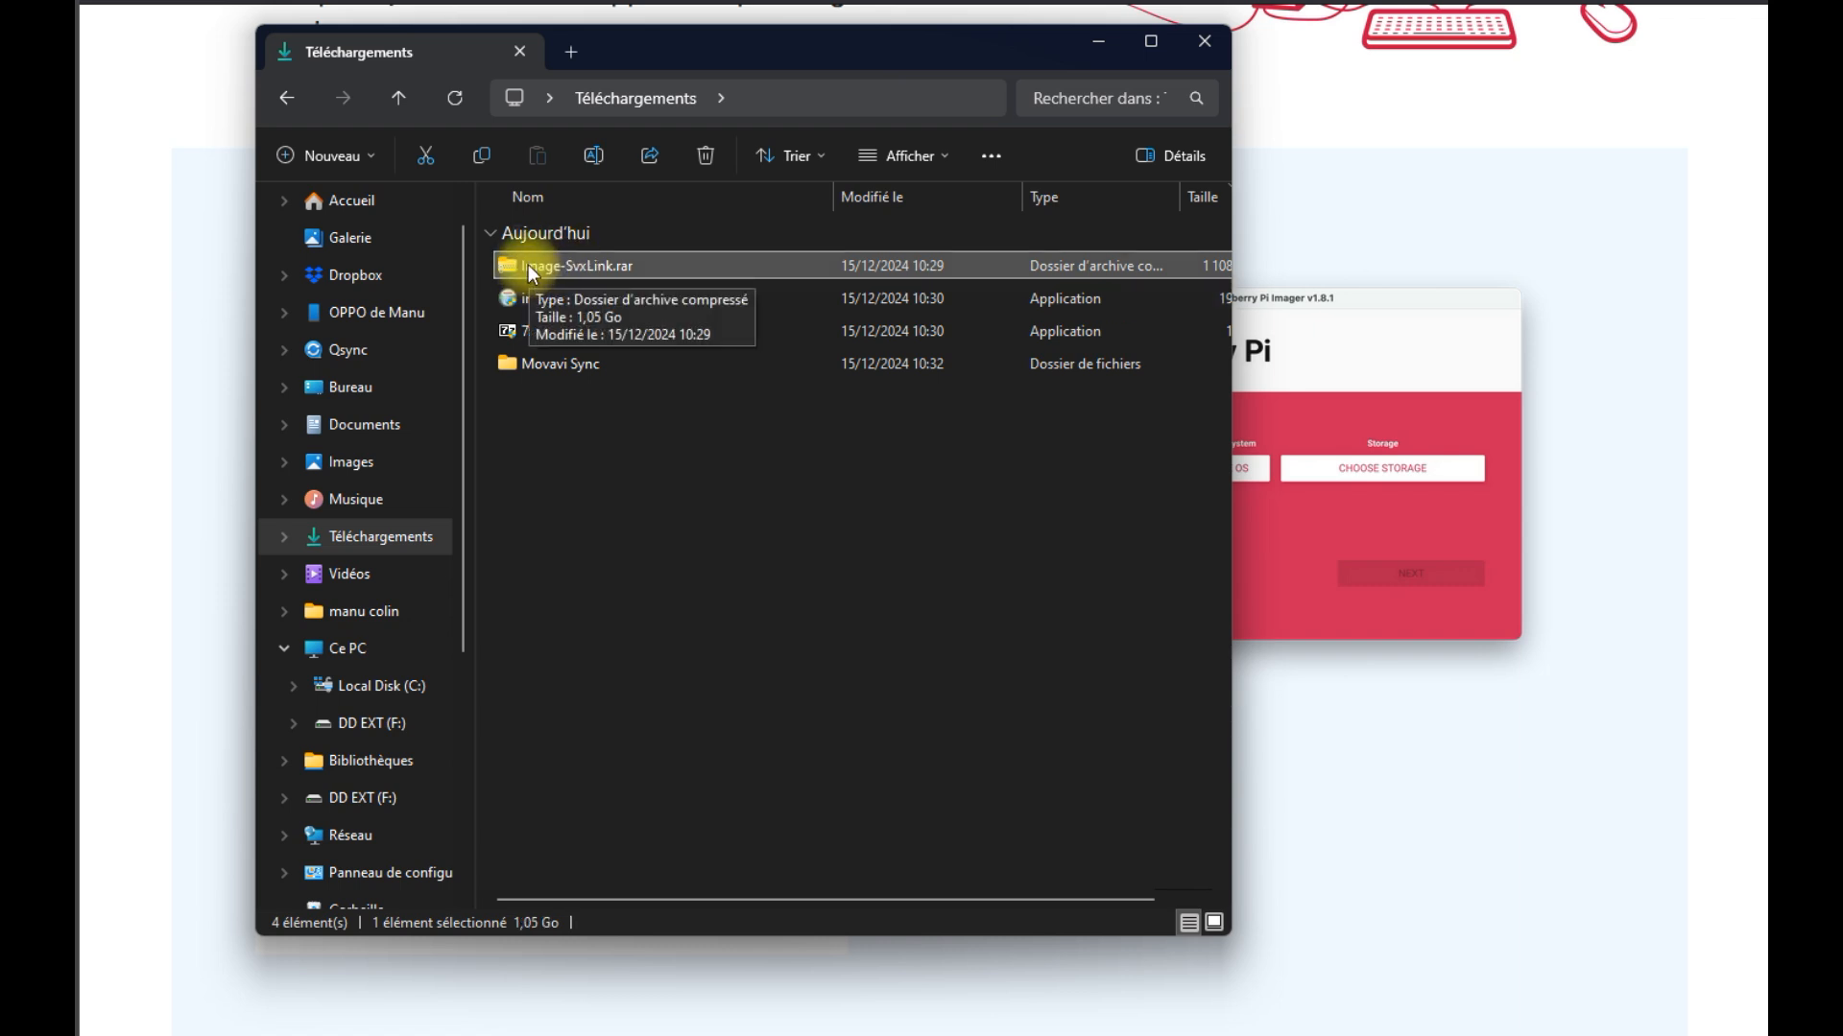
# Extract Image-SvxLink.rar with 7-Zip into a new Image-SvxLink folder
pyautogui.rightClick(529, 272)
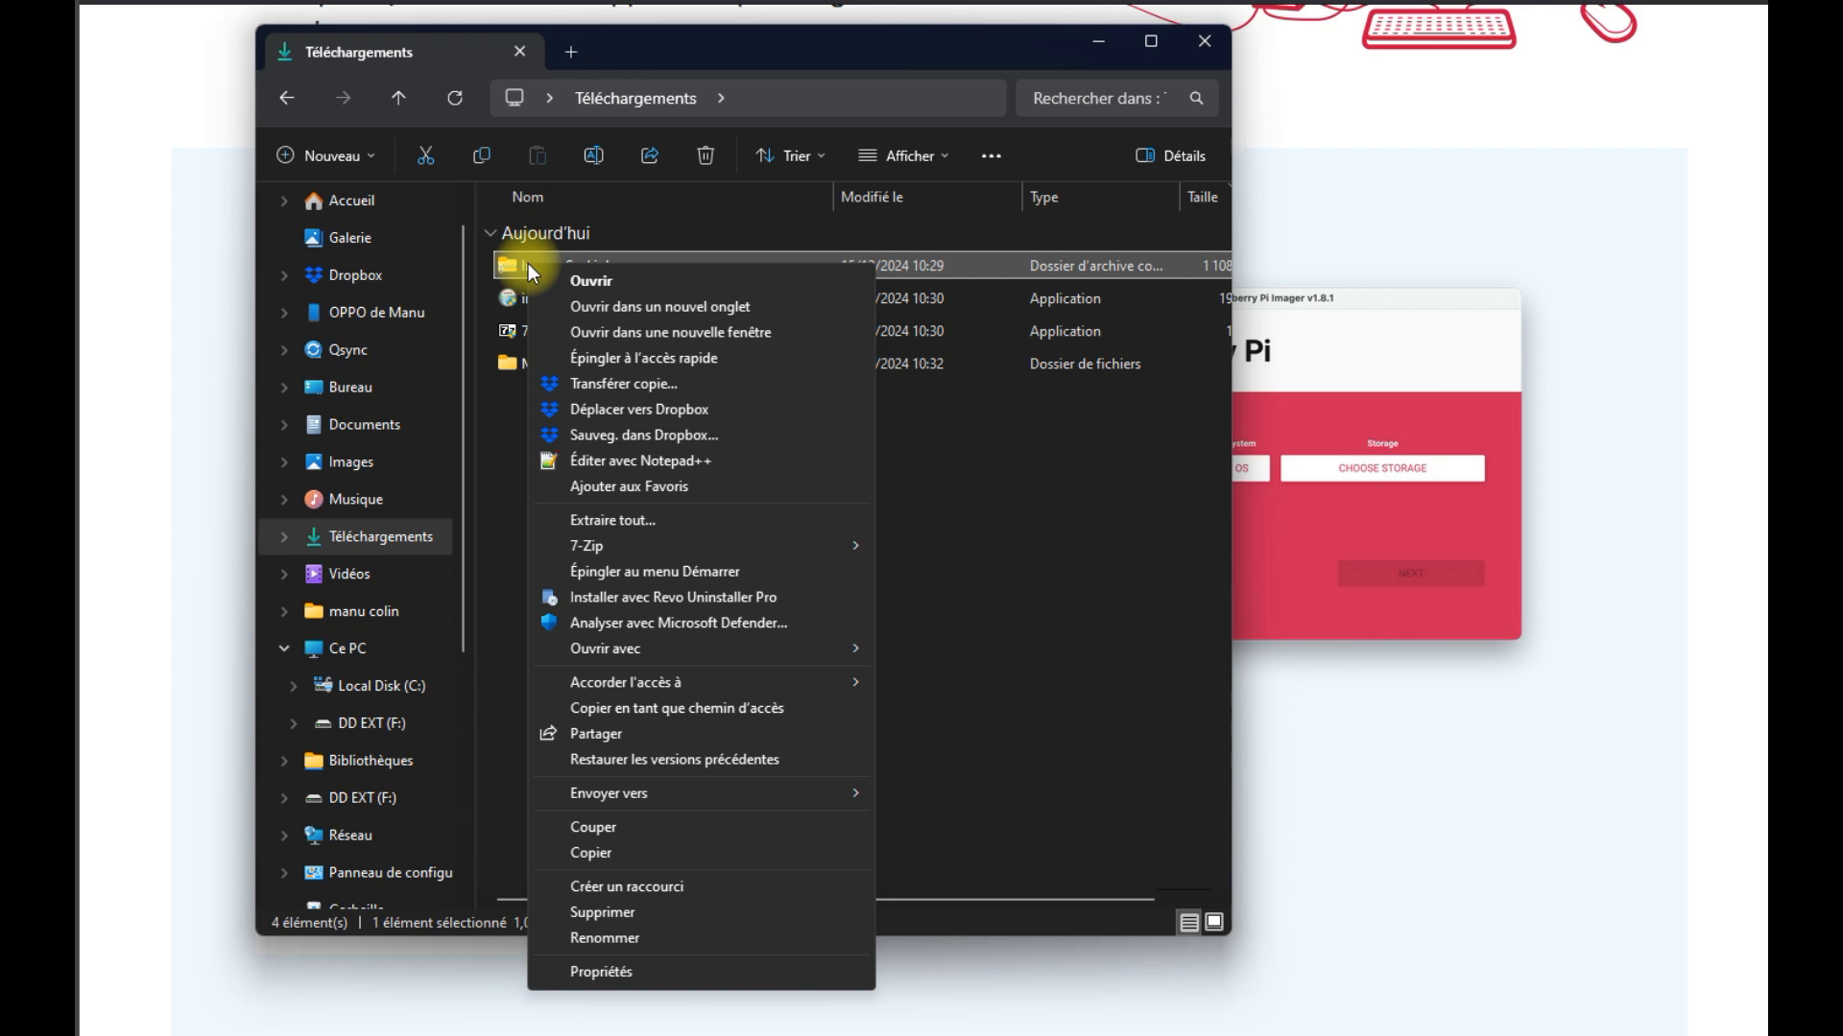
pyautogui.moveTo(574, 550)
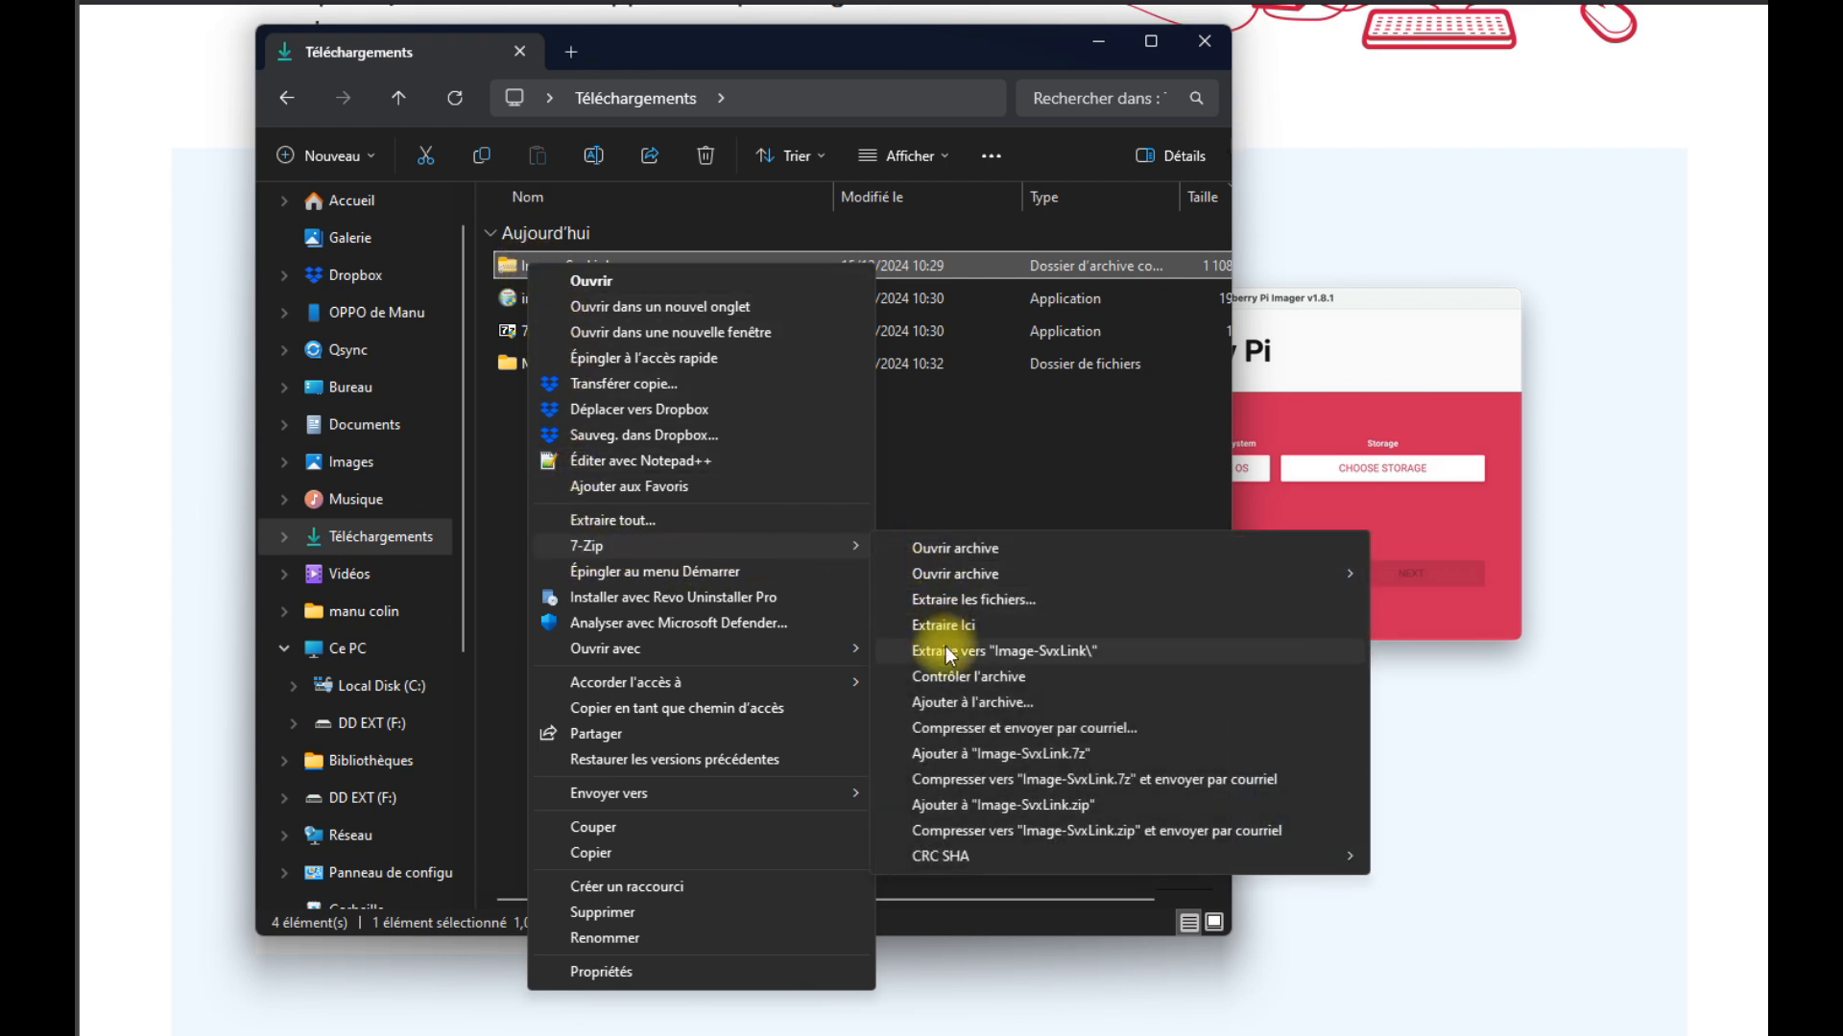
pyautogui.click(1051, 652)
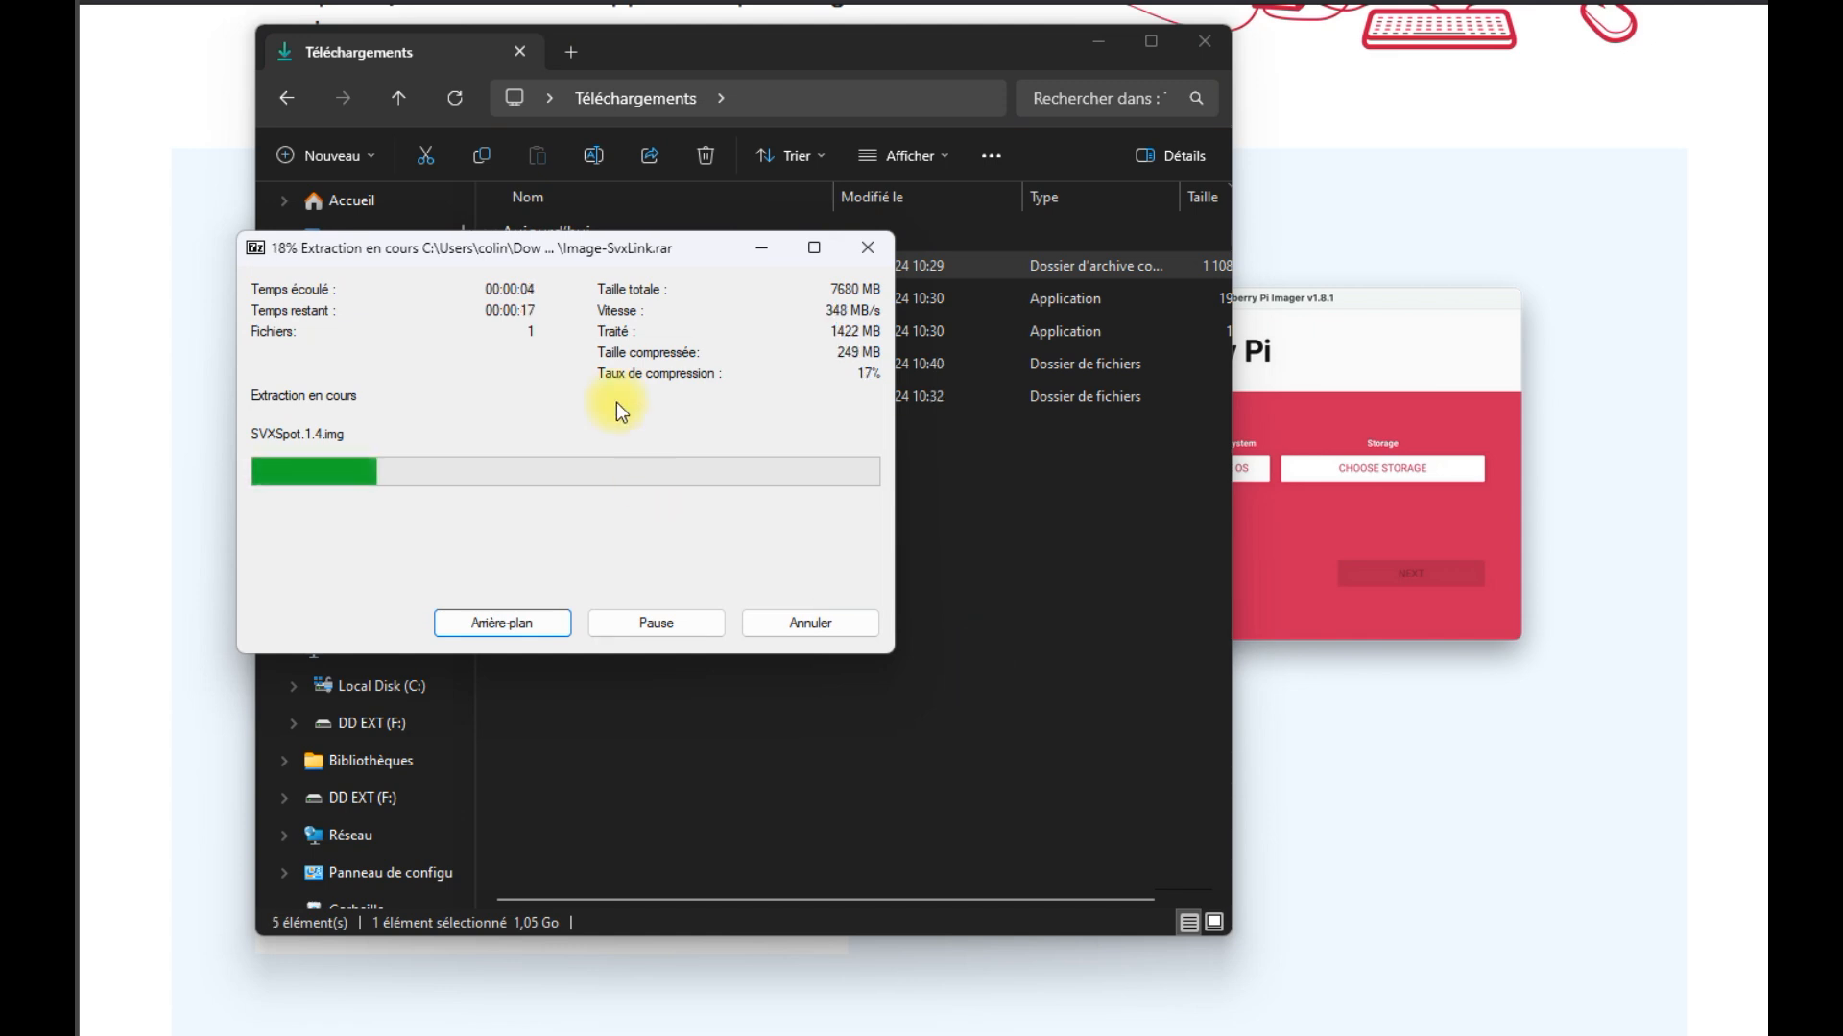
pyautogui.moveTo(417, 242); pyautogui.dragTo(633, 323)
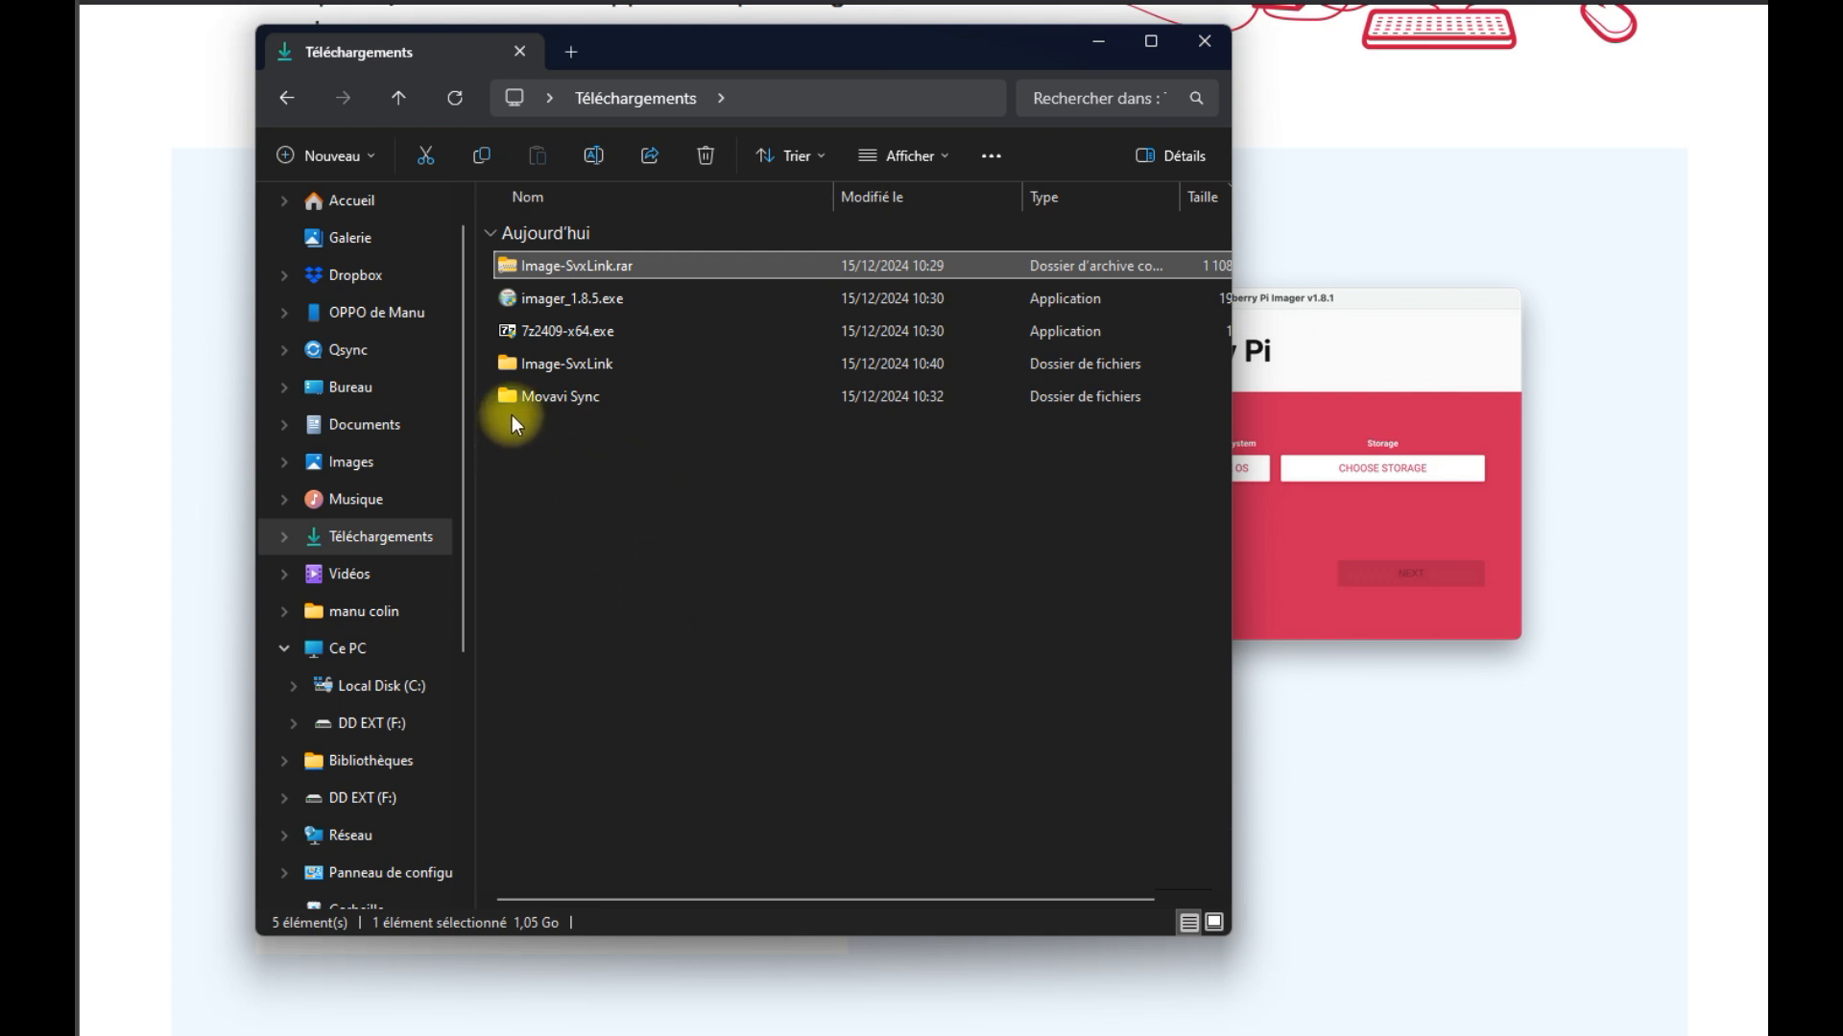
# Open the extracted Image-SvxLink folder and check removable drive K: under Ce PC
pyautogui.doubleClick(505, 363)
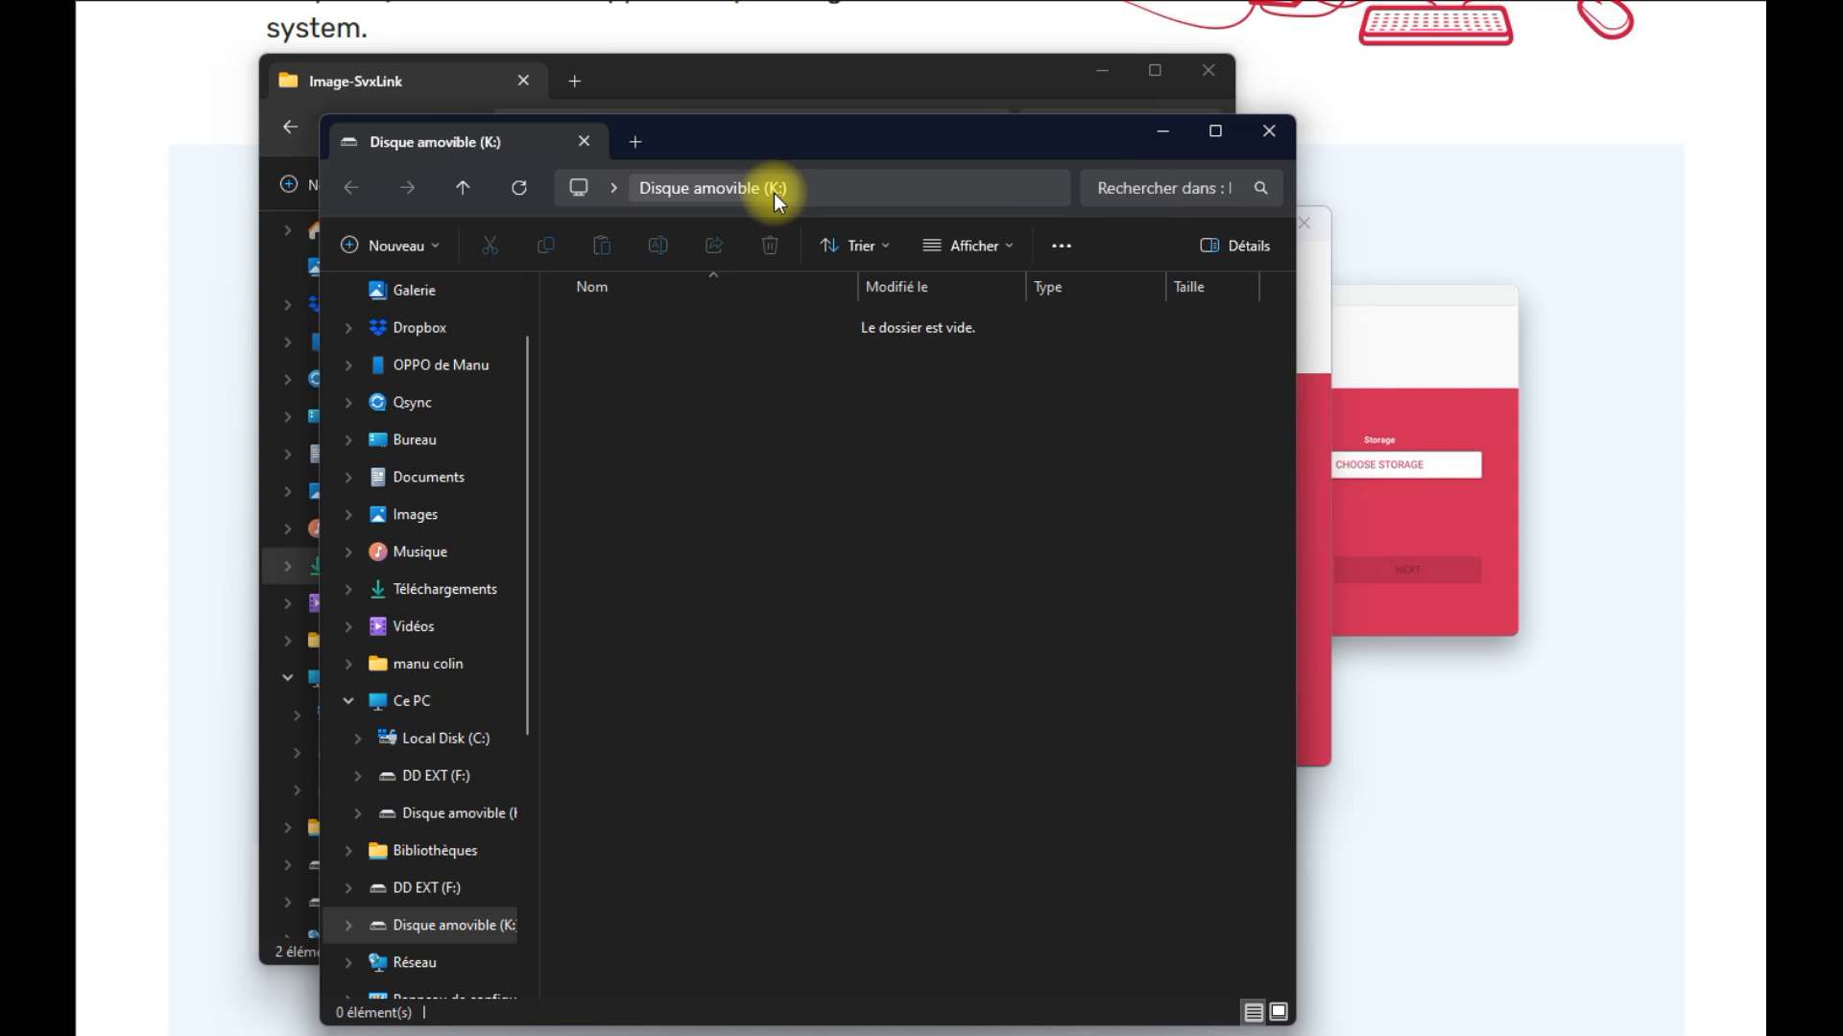
pyautogui.moveTo(768, 152); pyautogui.dragTo(776, 89)
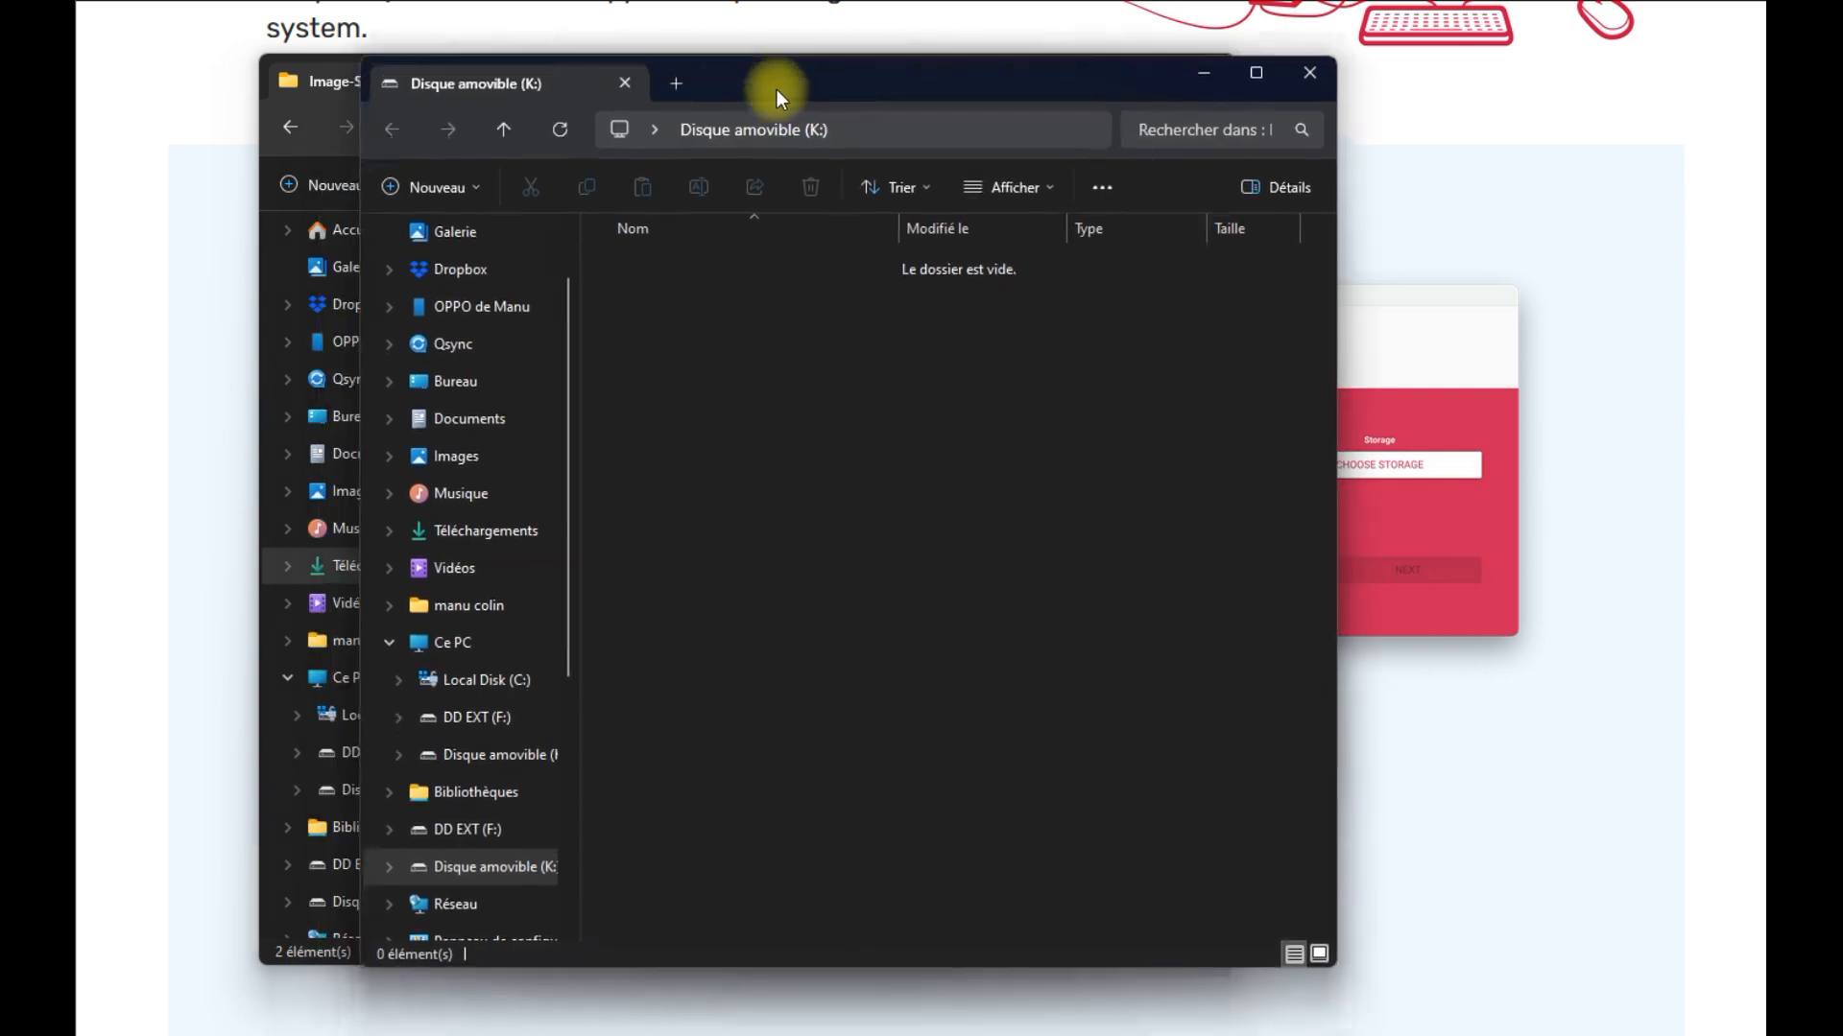
pyautogui.click(446, 643)
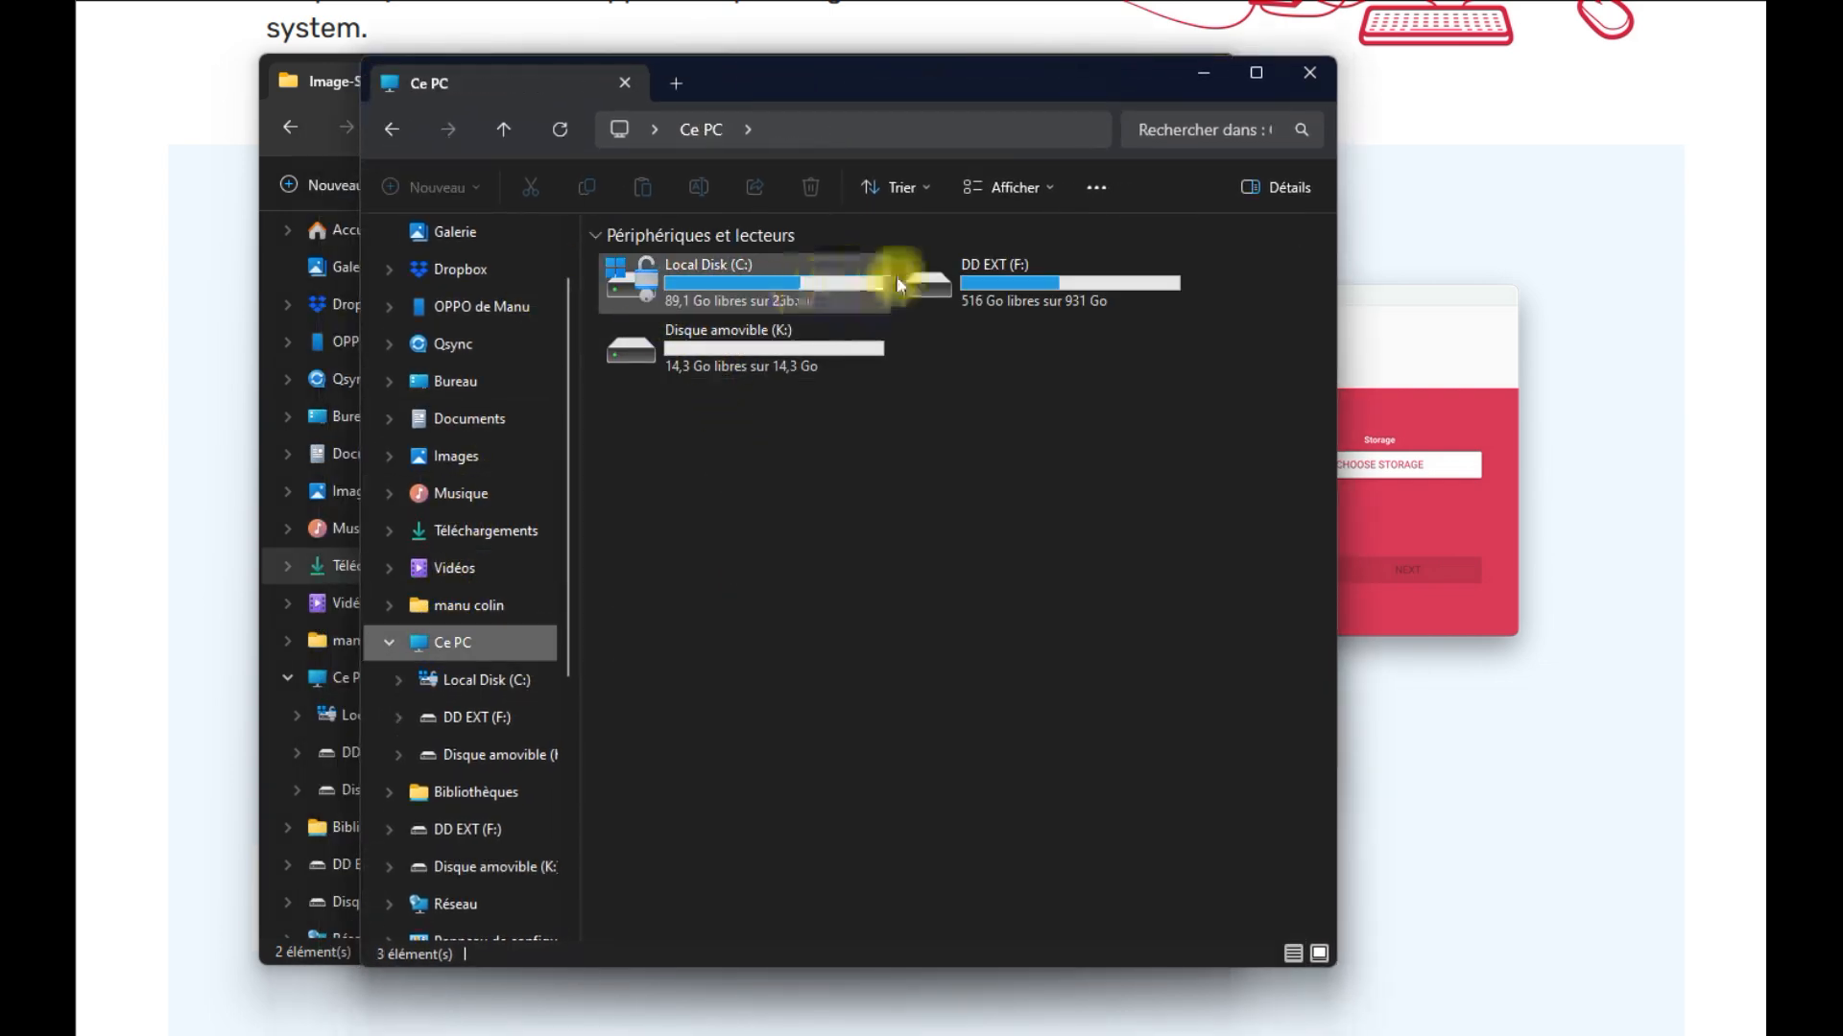
pyautogui.click(719, 355)
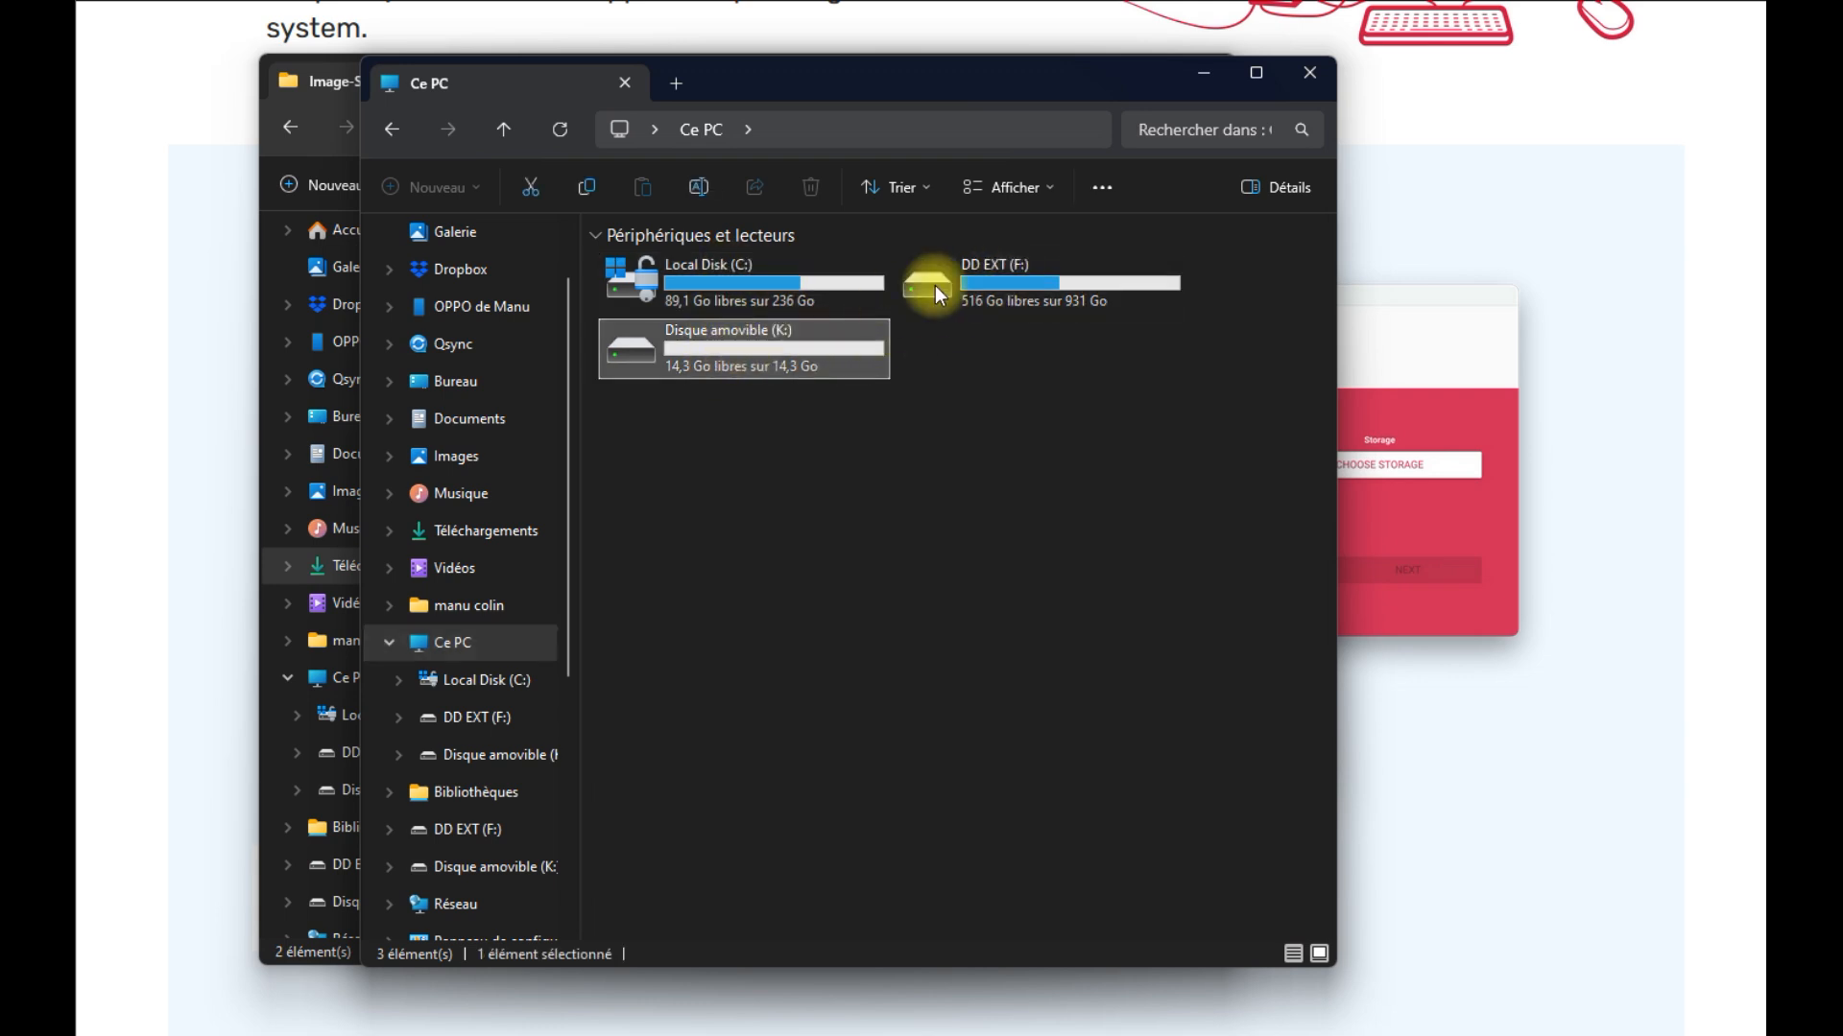
# Choose Raspberry Pi Zero 2 W as the device model
pyautogui.click(1307, 75)
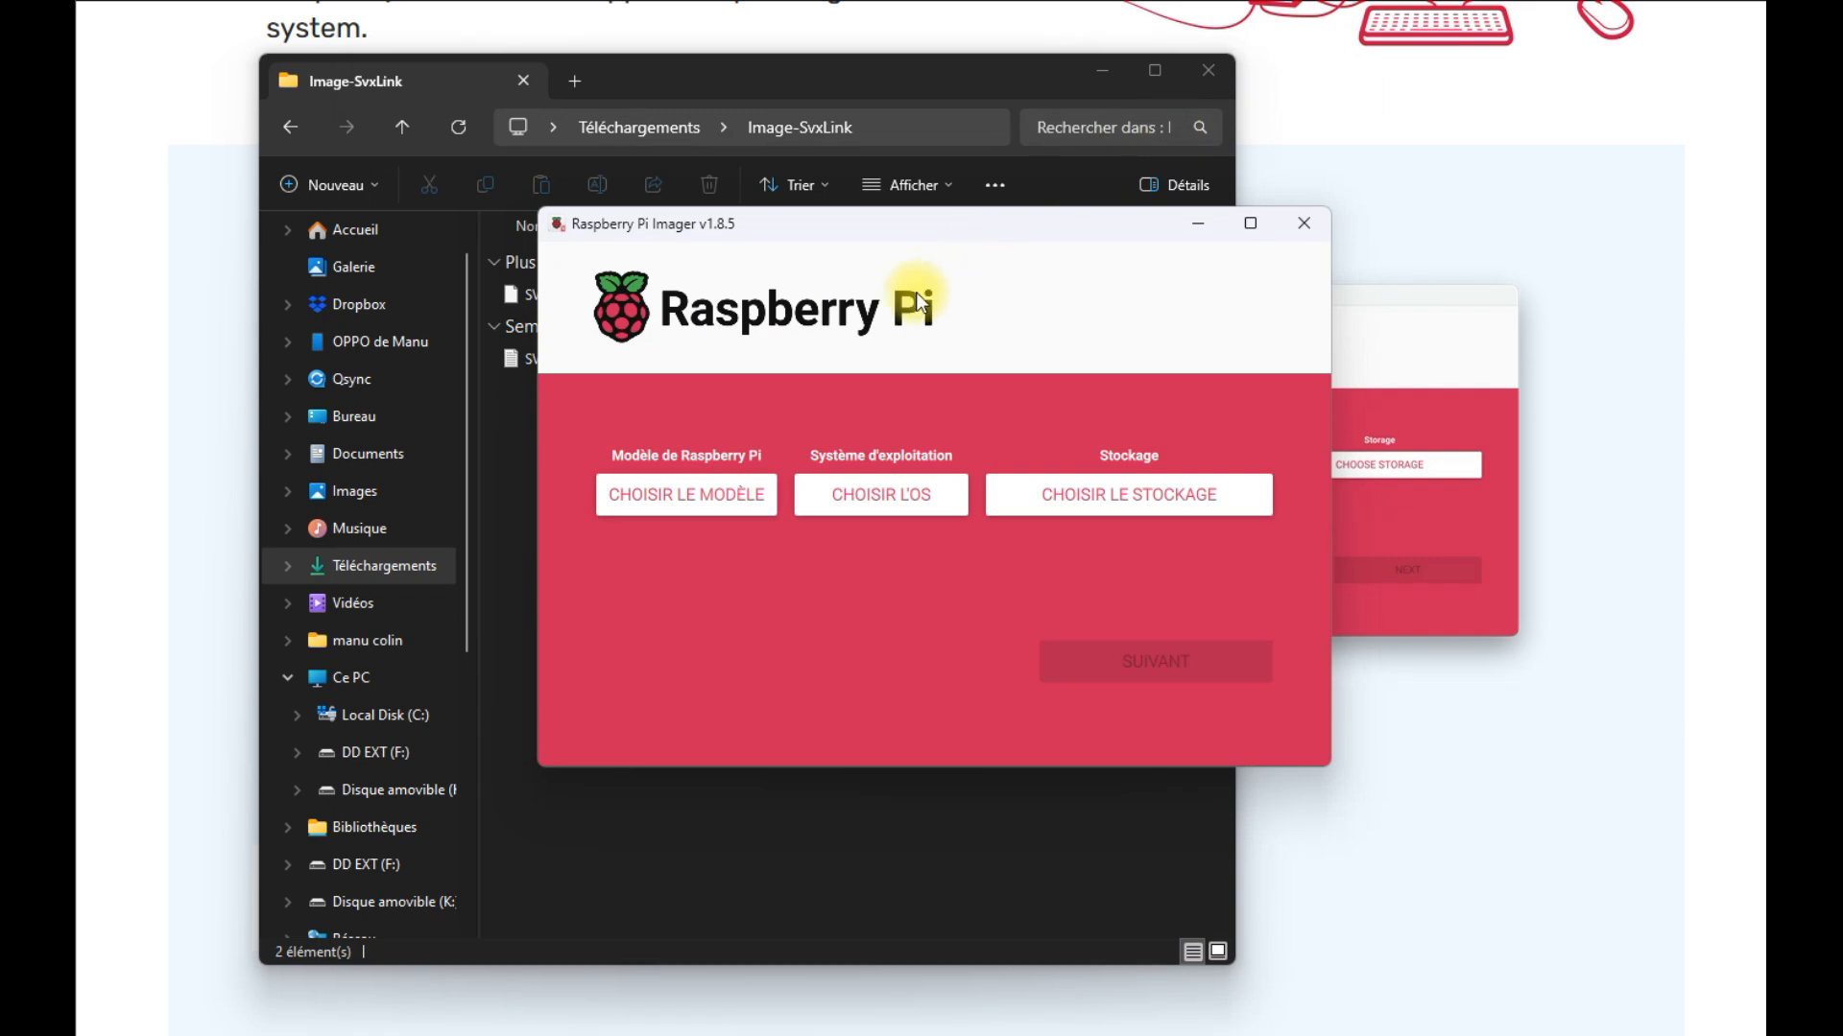
pyautogui.click(665, 505)
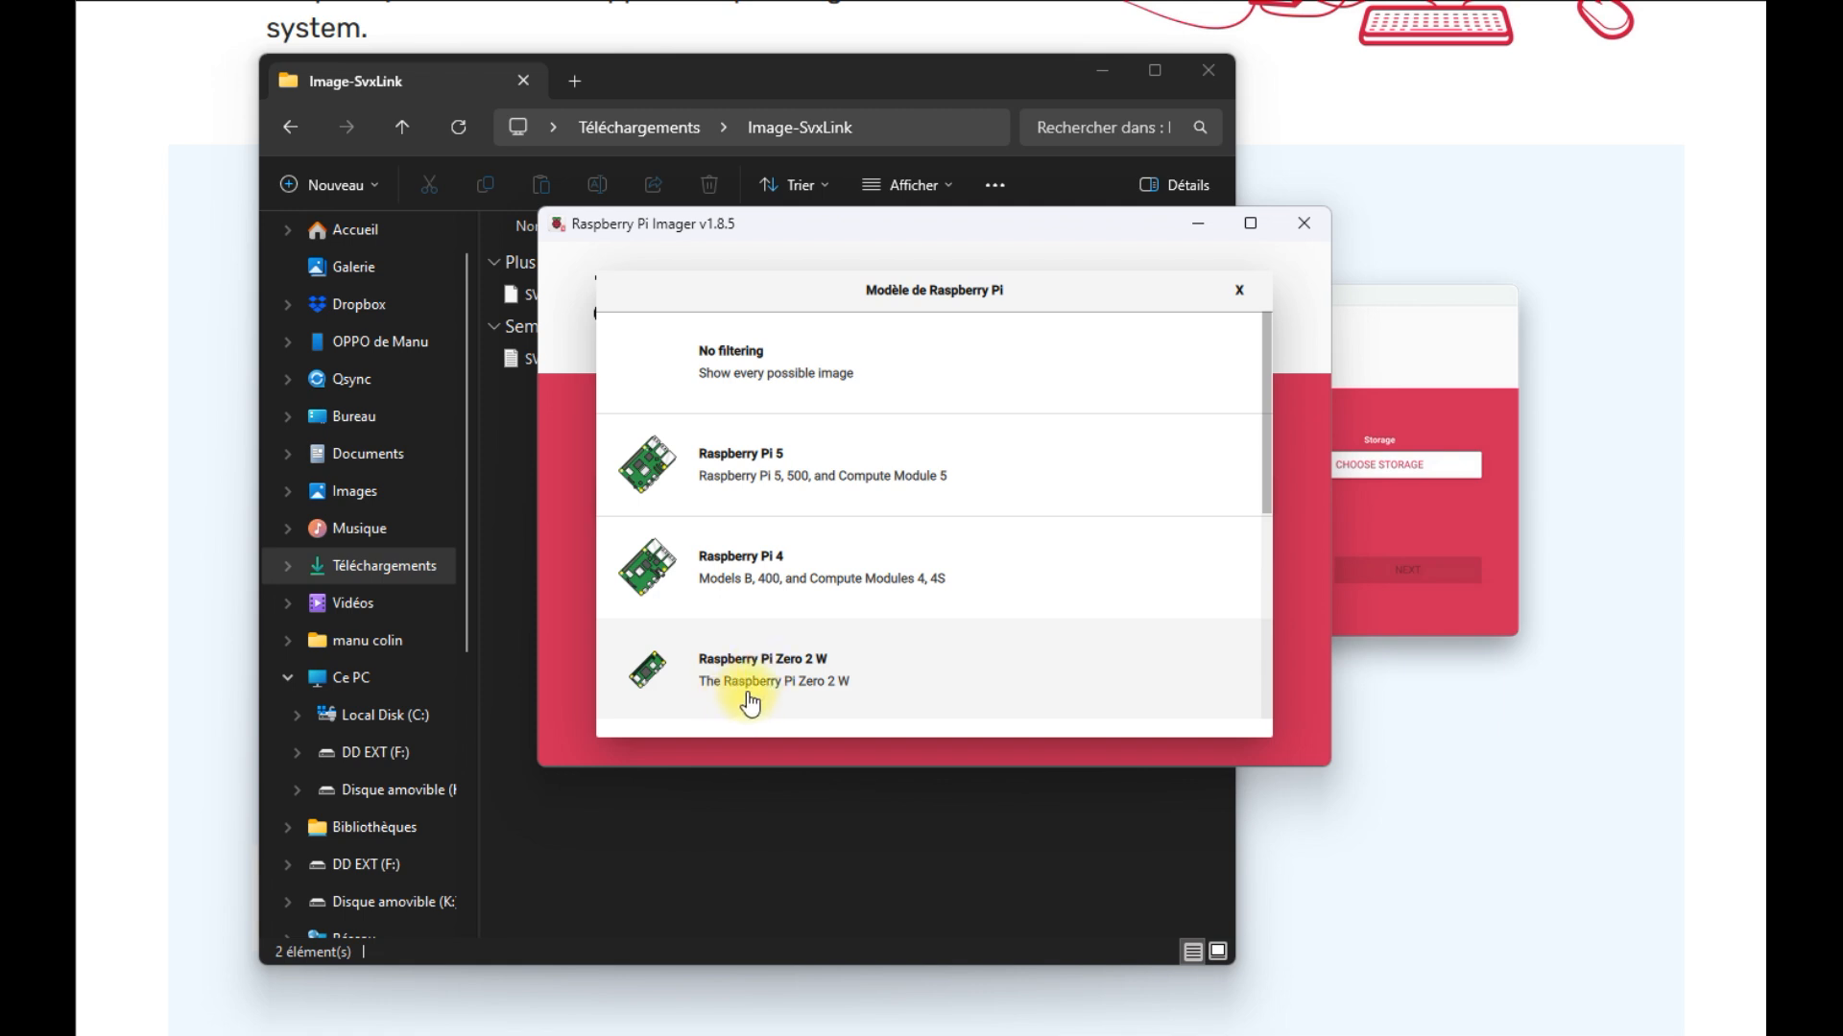
pyautogui.click(774, 685)
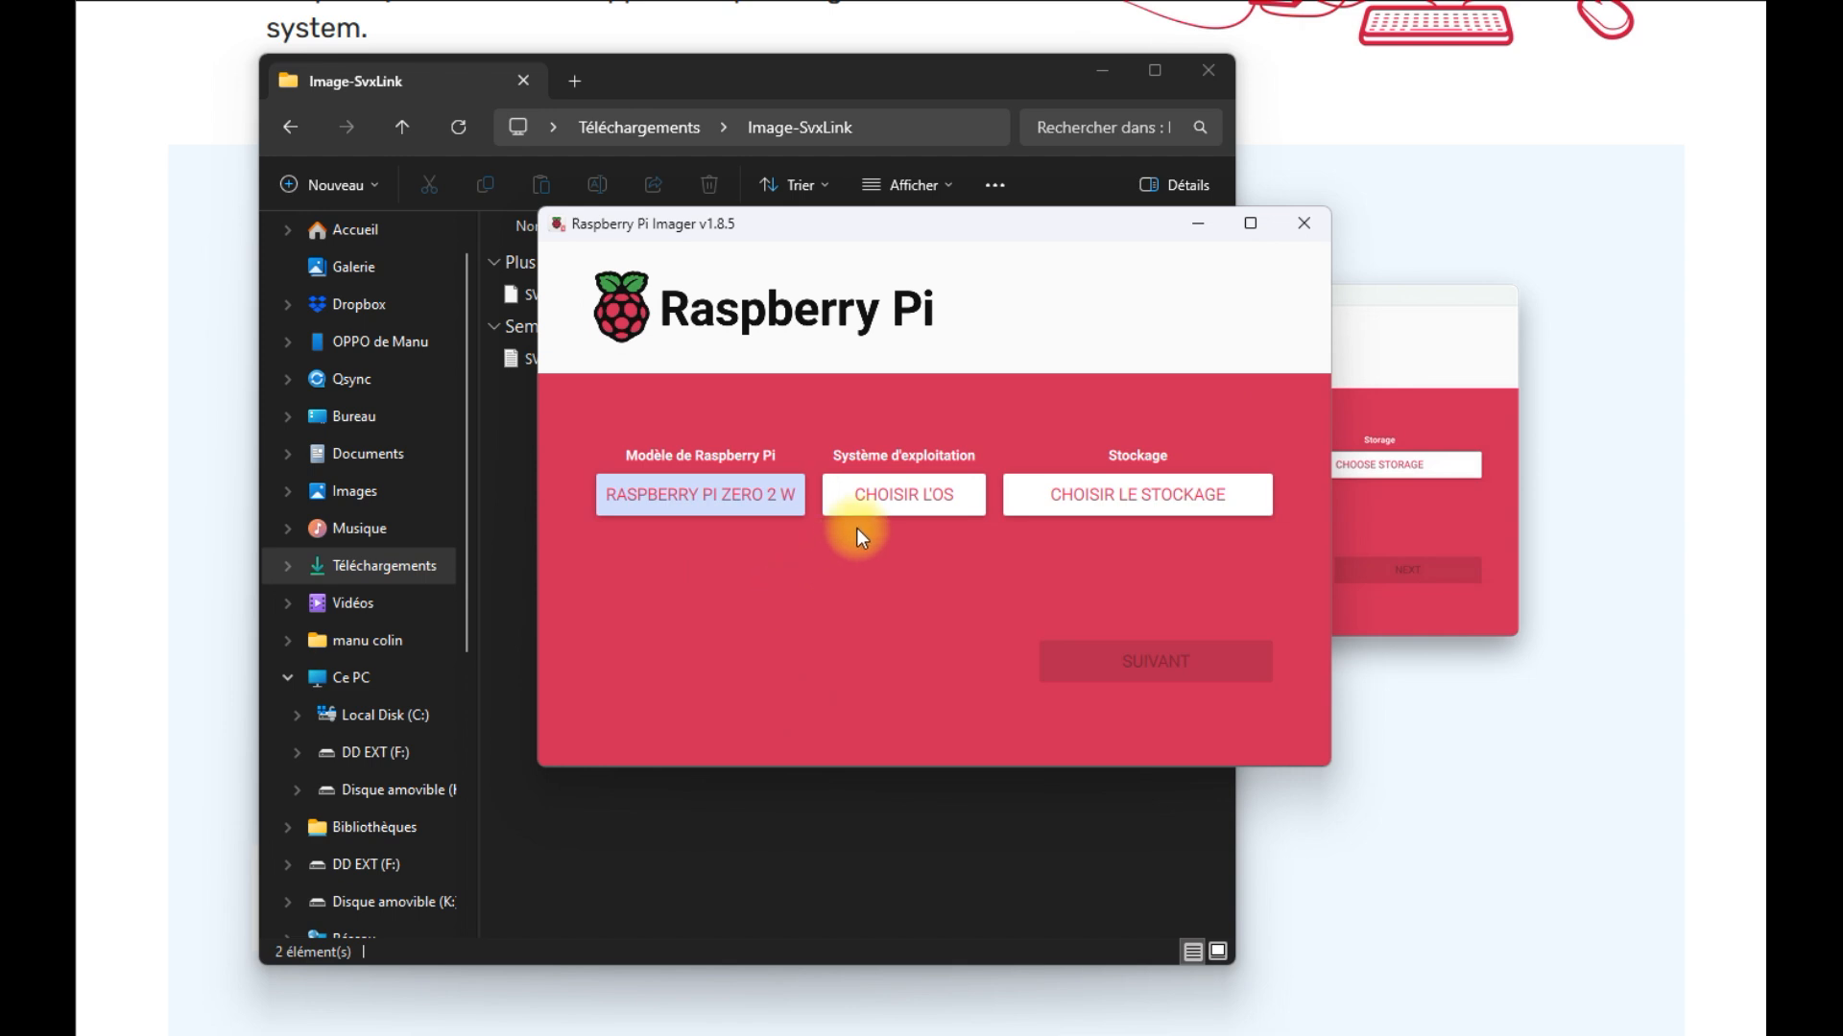
# Set the operating system to the custom image SVXSpot.1.4.img from the Image-SvxLink folder
pyautogui.click(901, 507)
pyautogui.scroll(-2, 1055, 545)
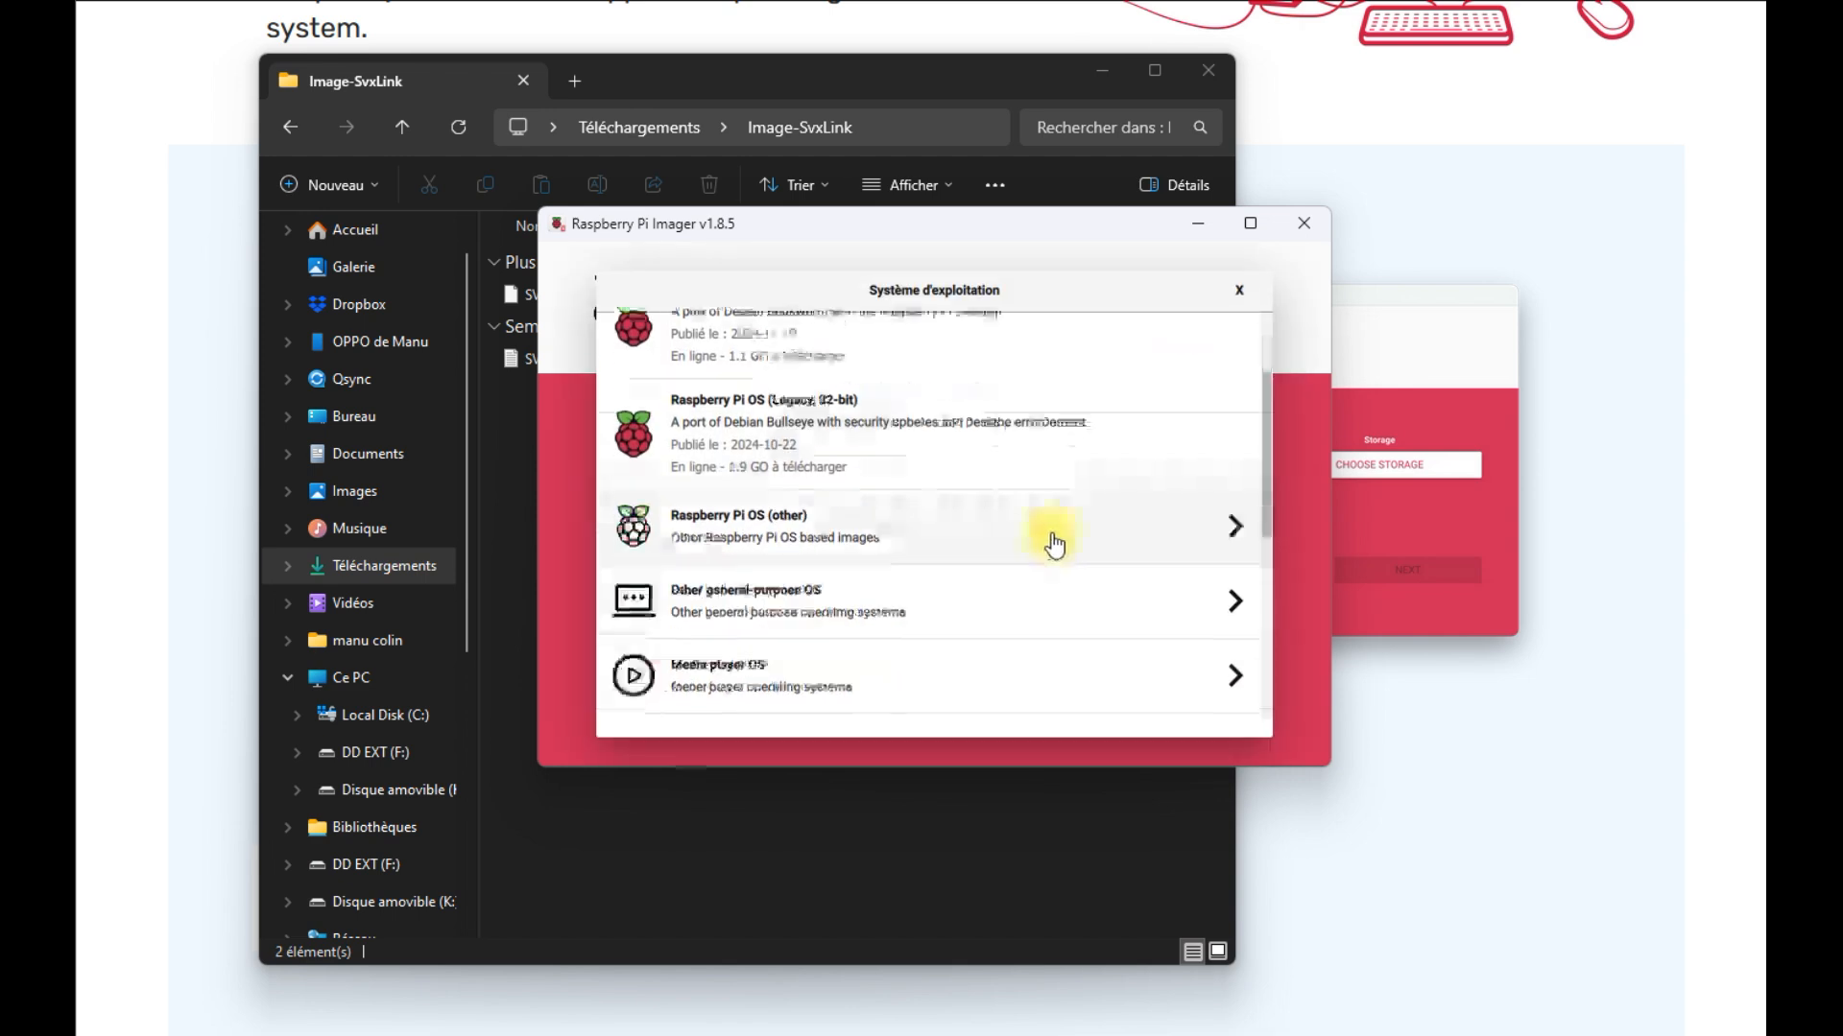
pyautogui.scroll(-3, 1055, 545)
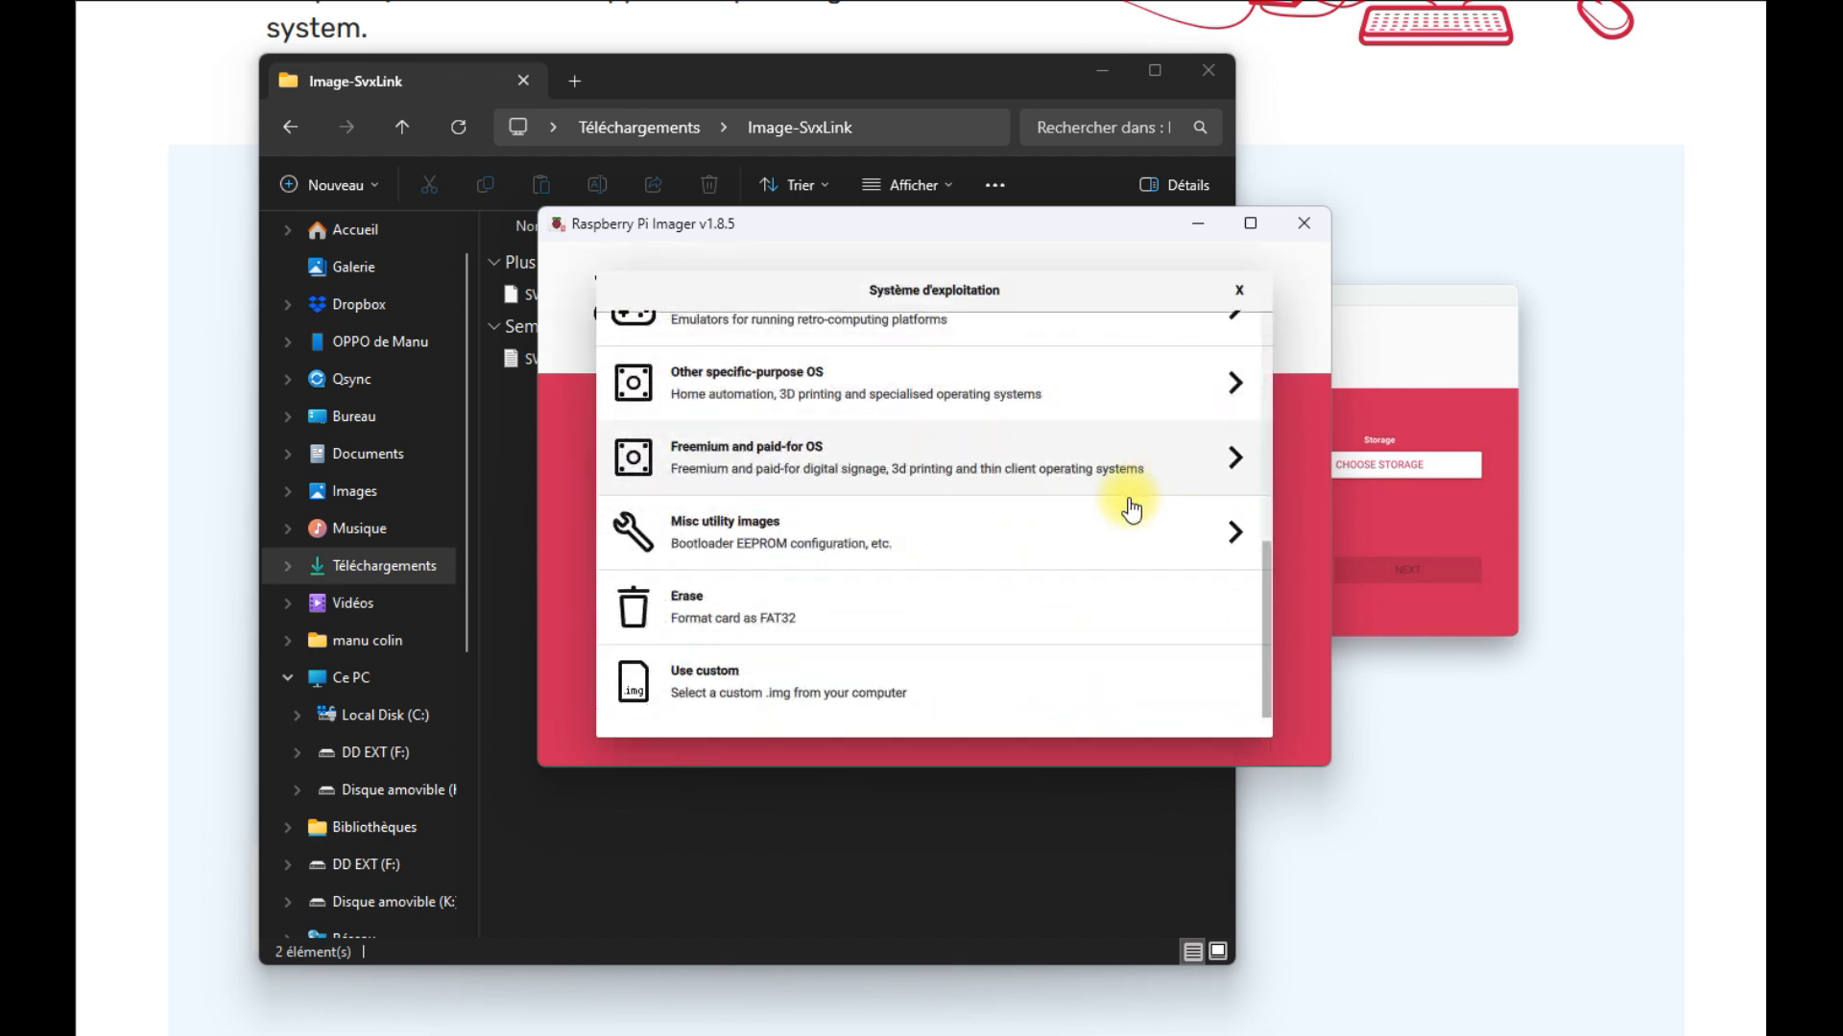
pyautogui.click(710, 696)
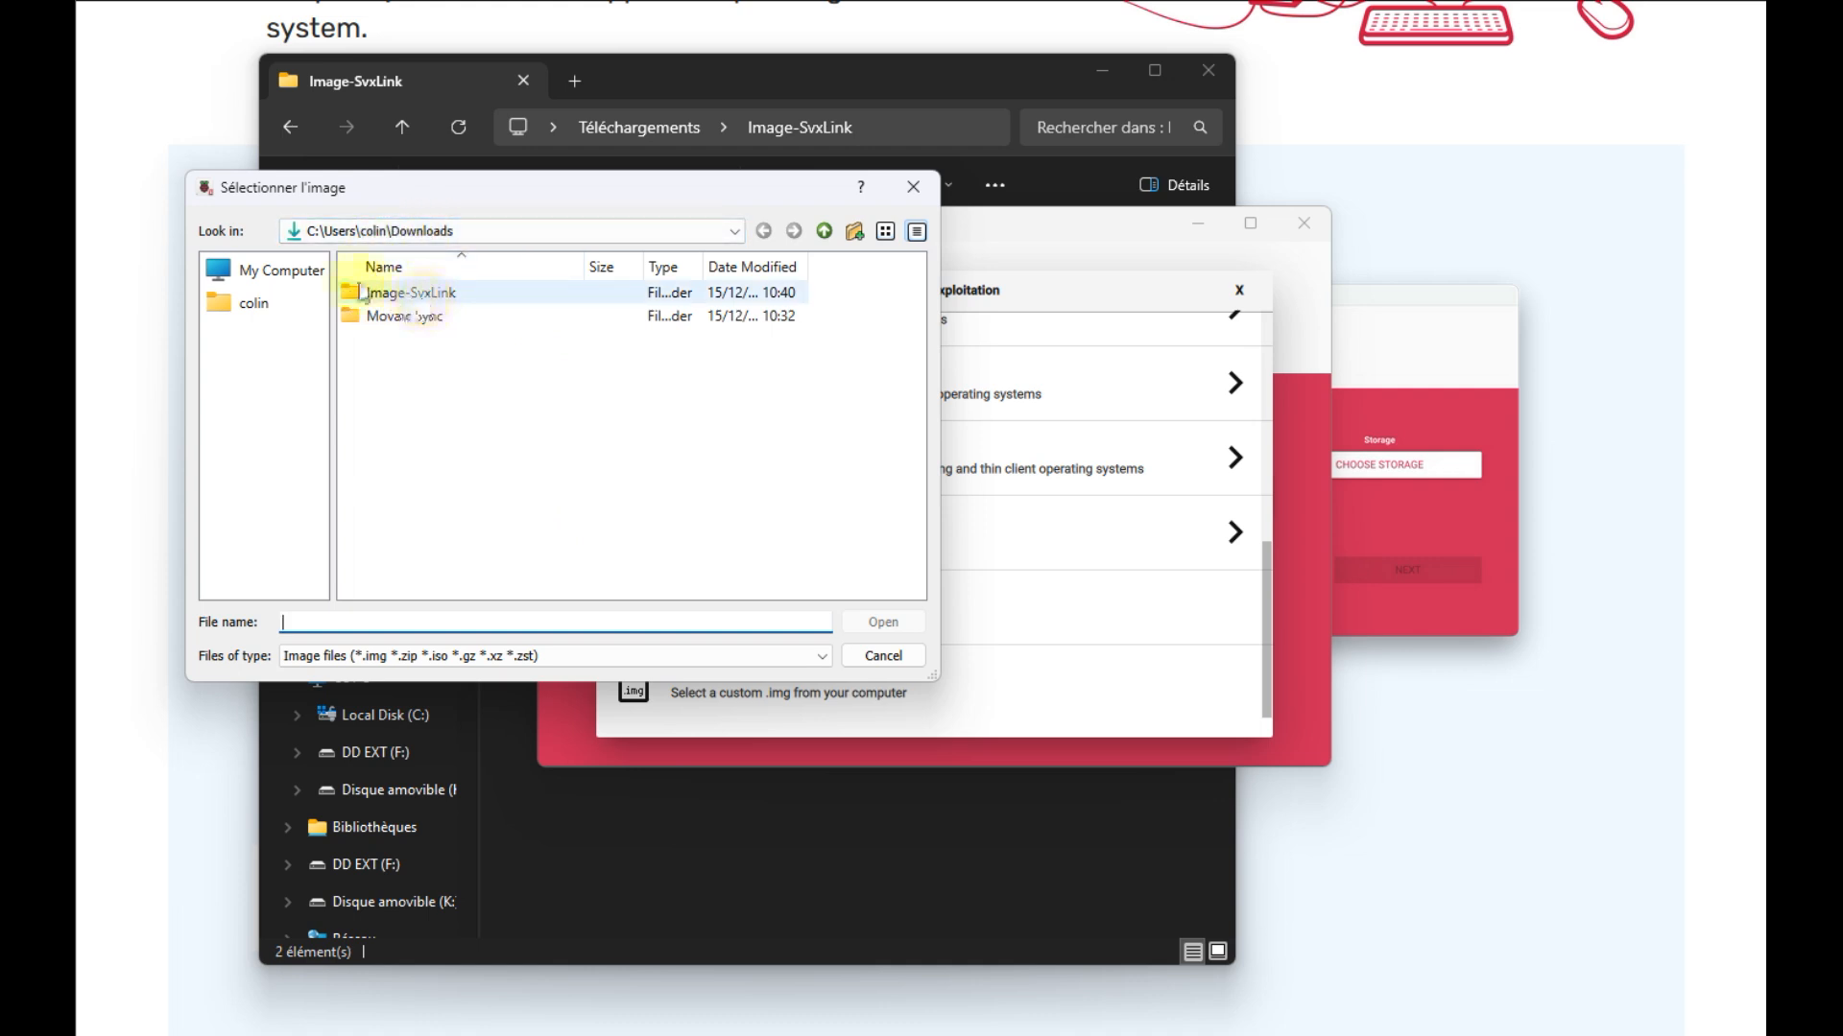
pyautogui.click(397, 294)
pyautogui.doubleClick(397, 293)
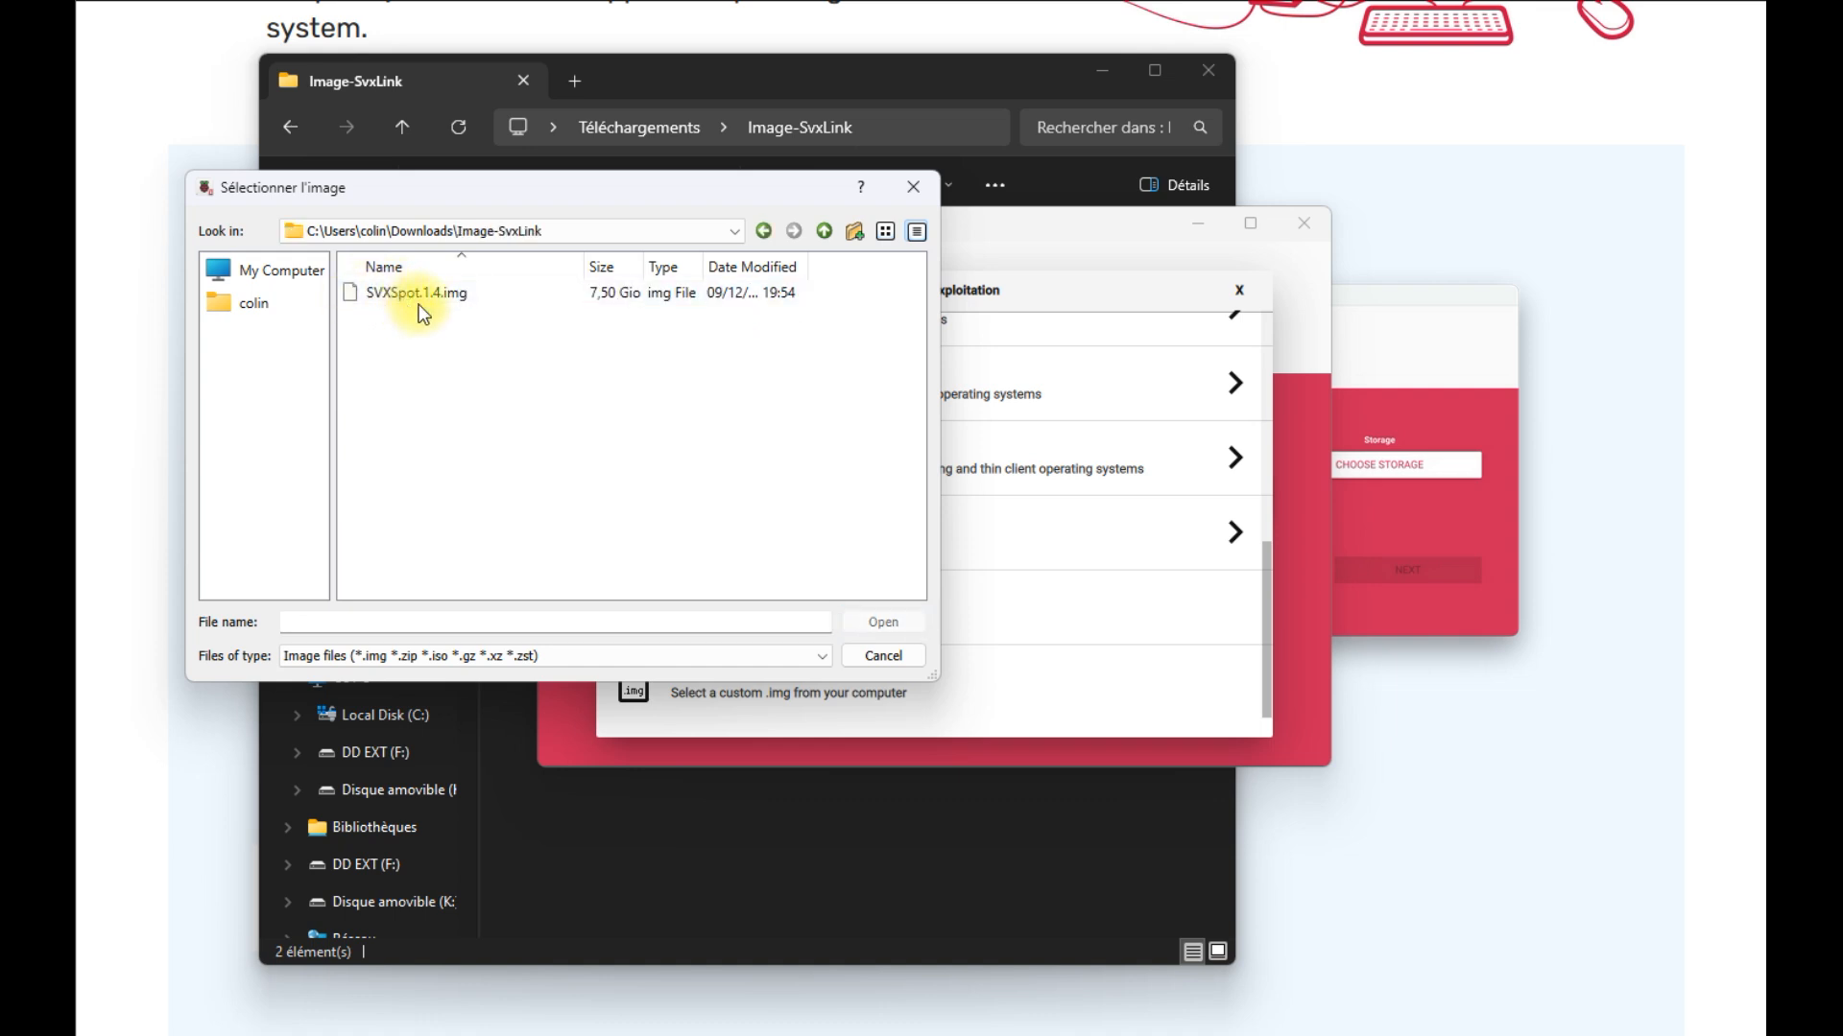
pyautogui.click(425, 299)
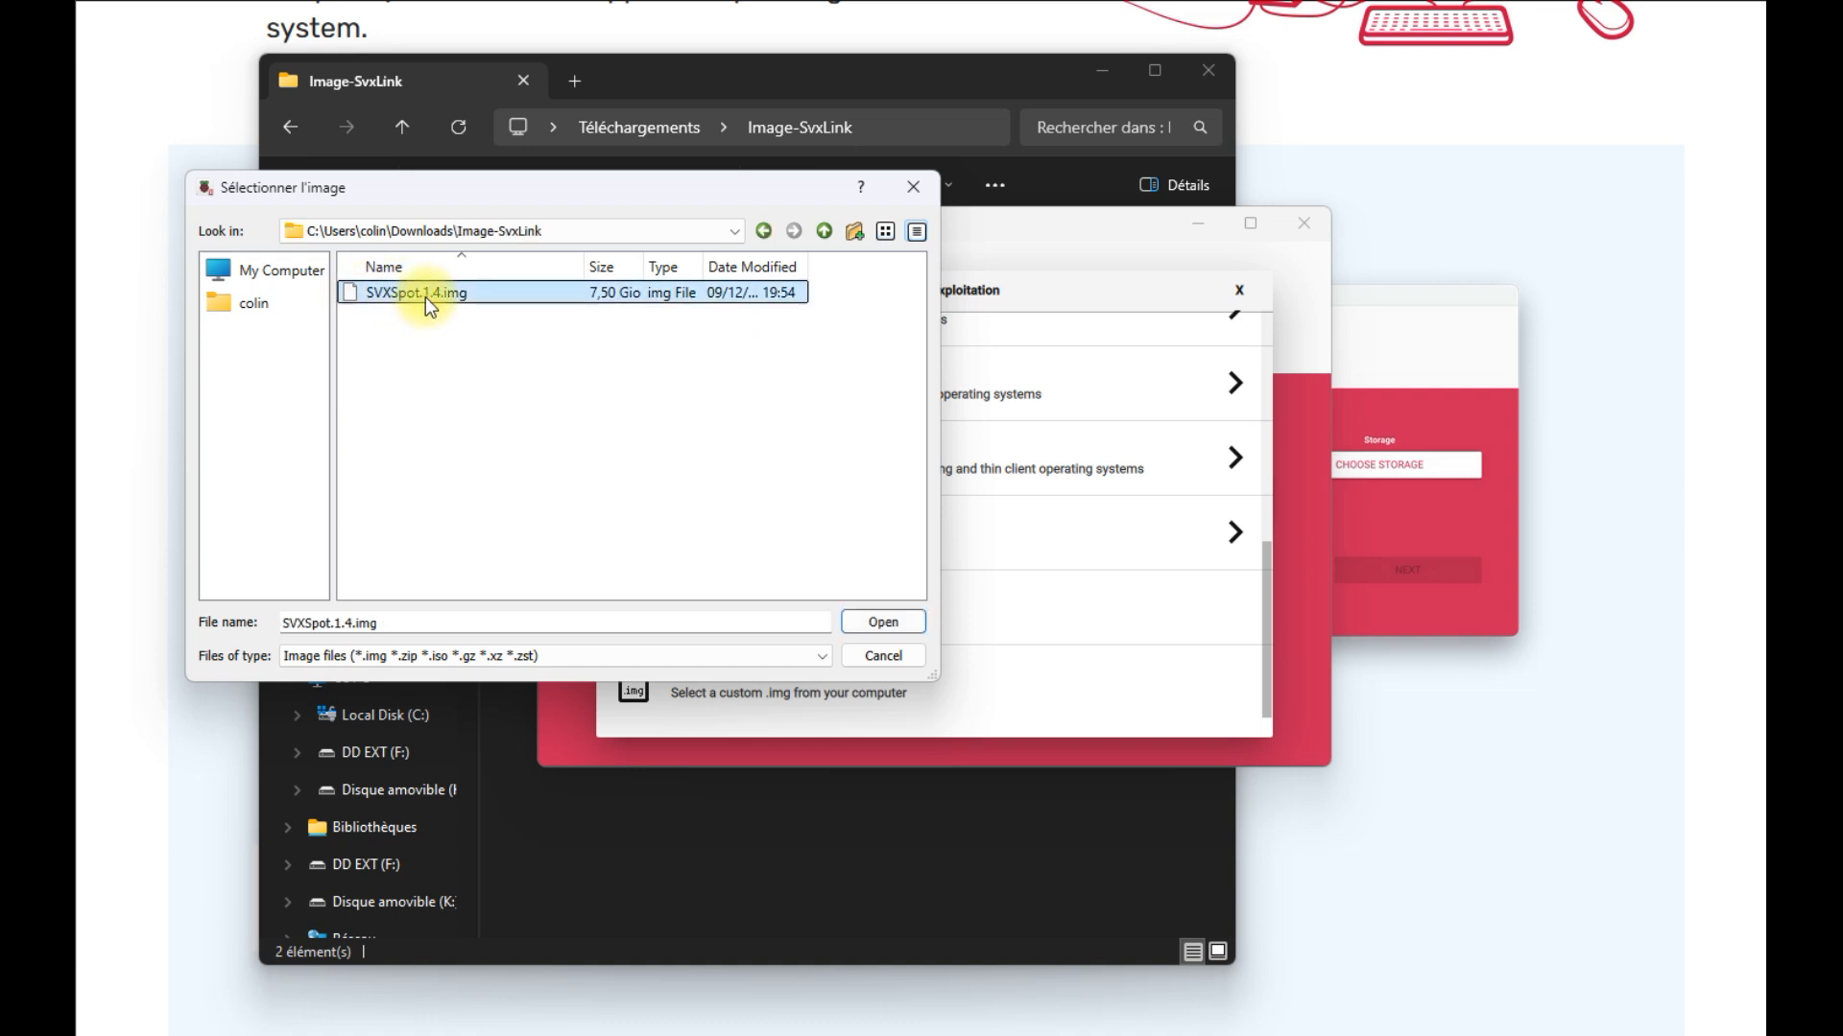
pyautogui.click(876, 624)
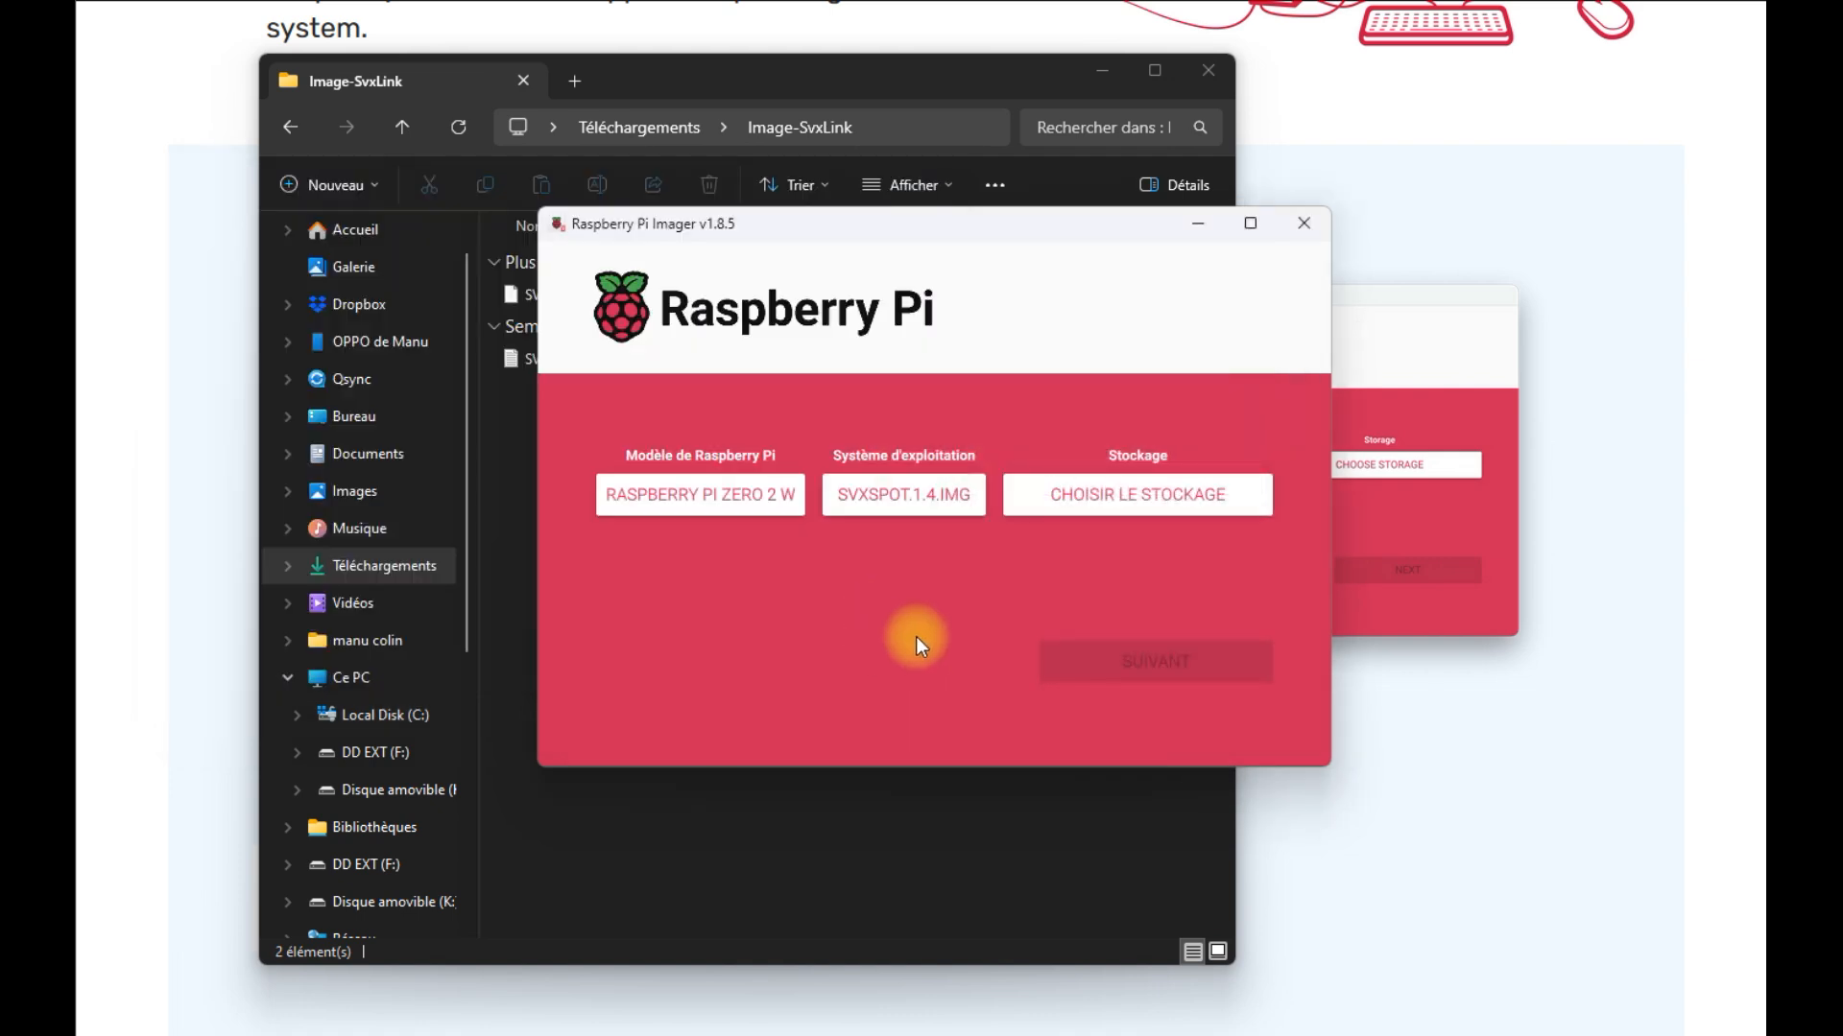
# Select the NORELSYS 1081 USB Device (15.6 GB) as target storage and continue
pyautogui.click(1071, 502)
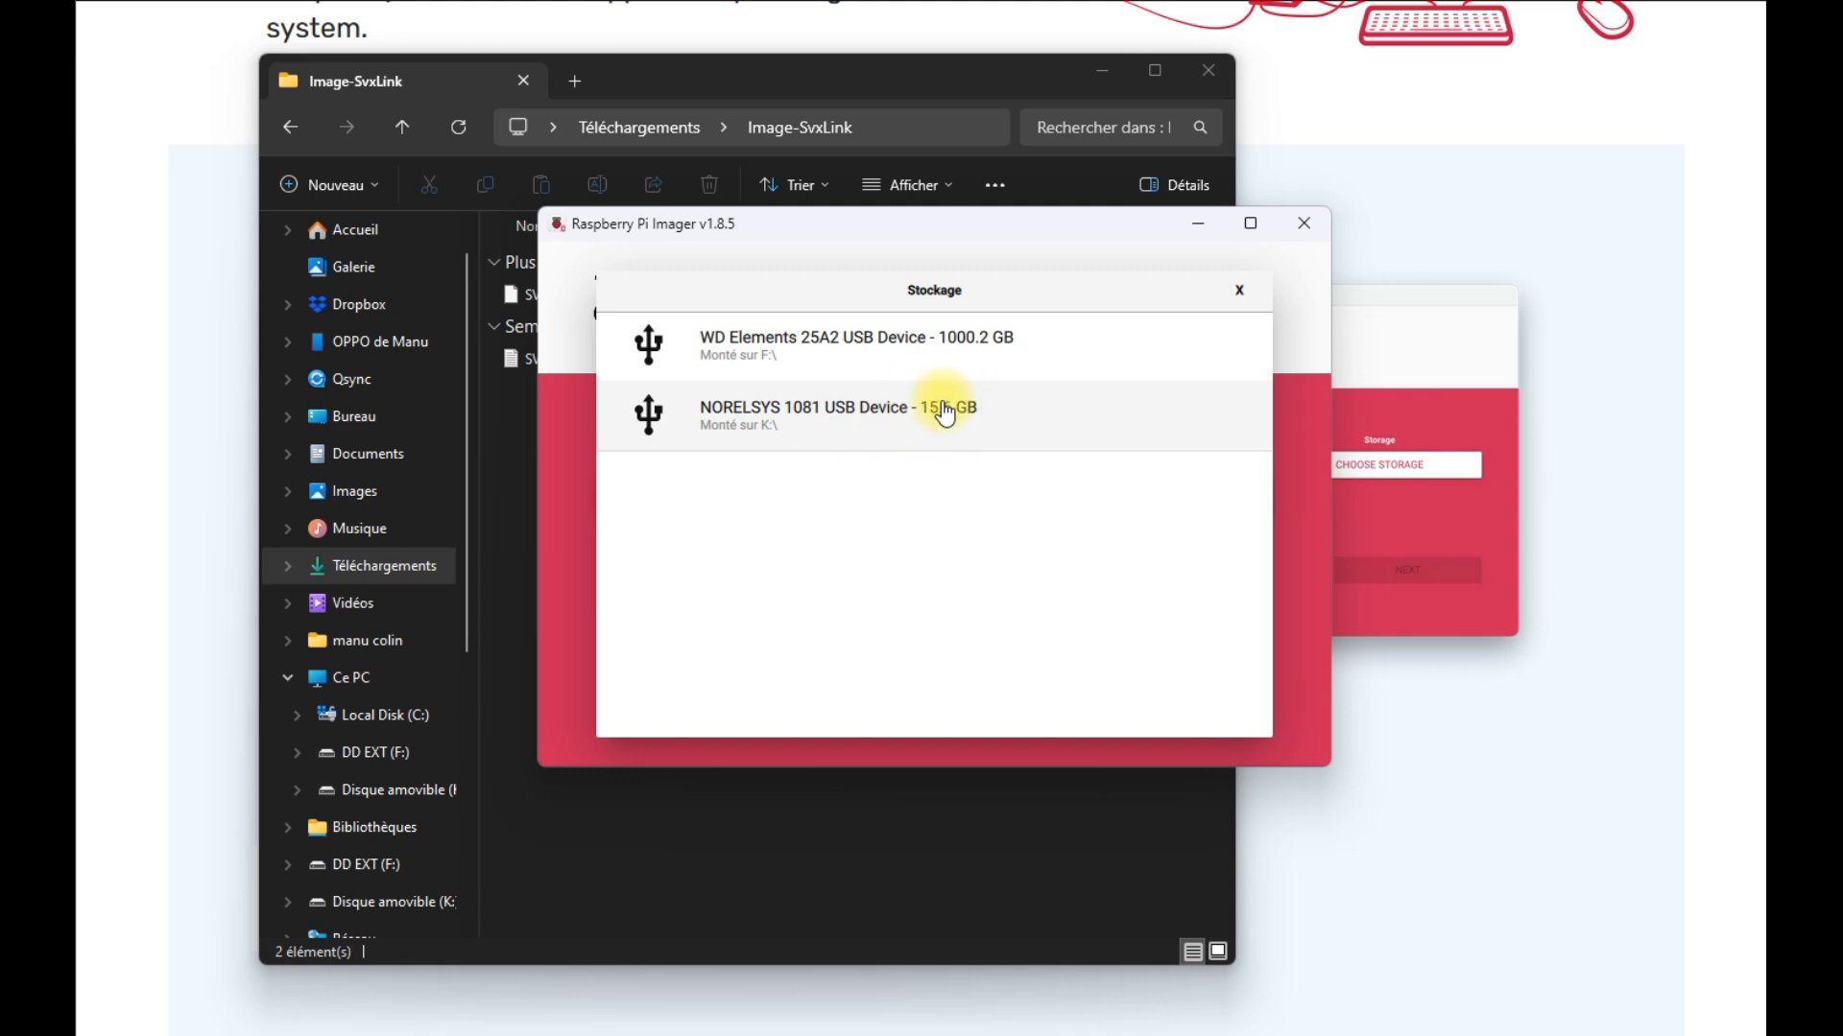
pyautogui.click(789, 432)
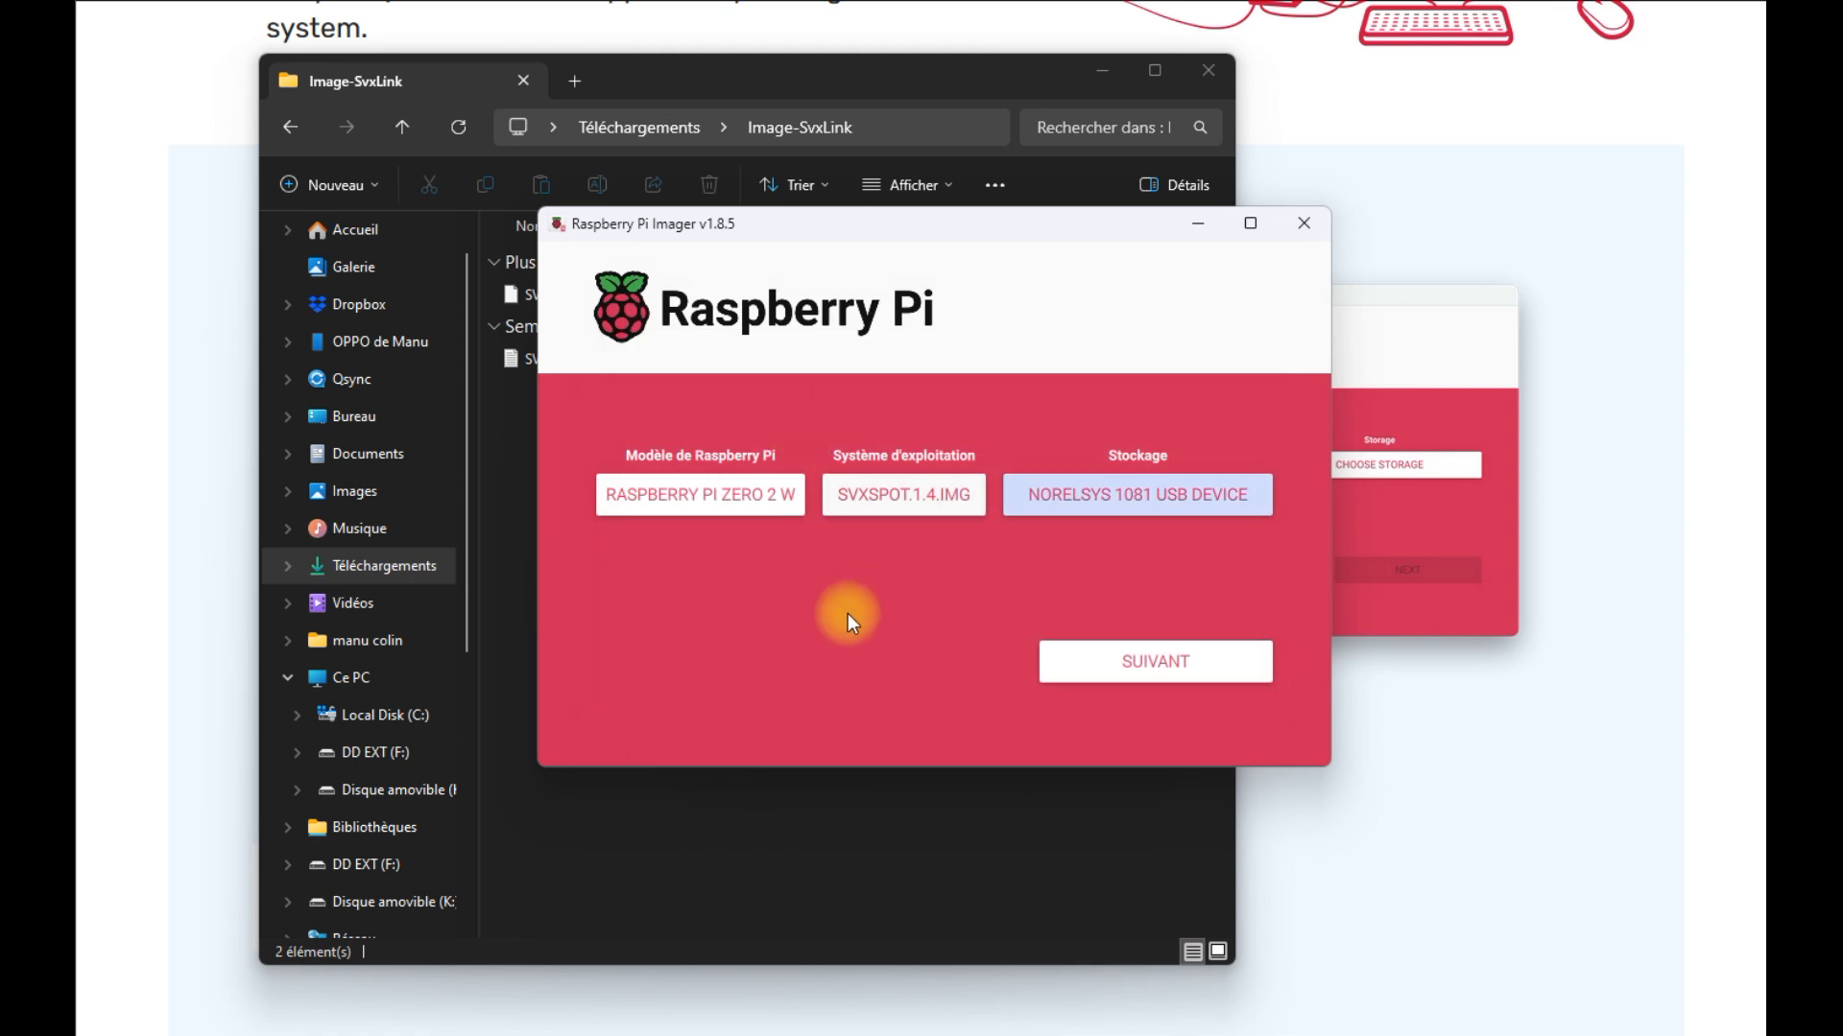
pyautogui.click(1074, 666)
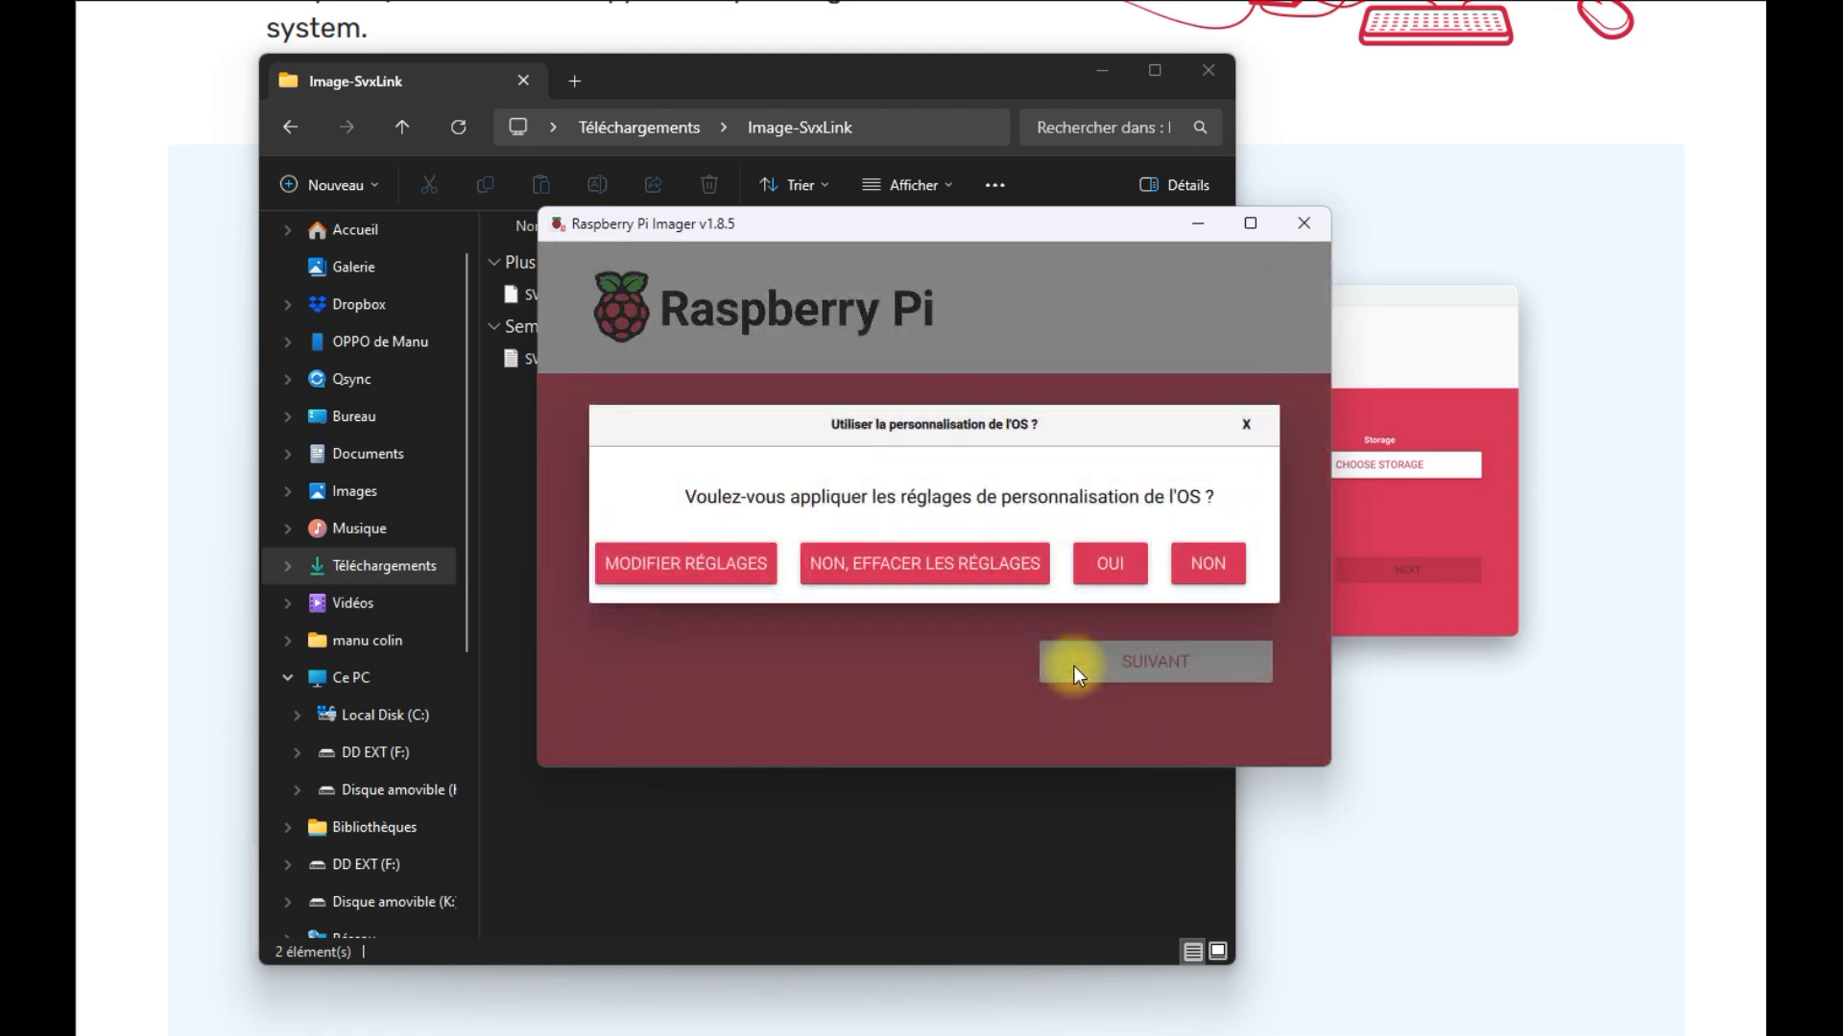
# In OS customisation, replace the user account password and review the Wi-Fi and SSH settings
pyautogui.click(666, 576)
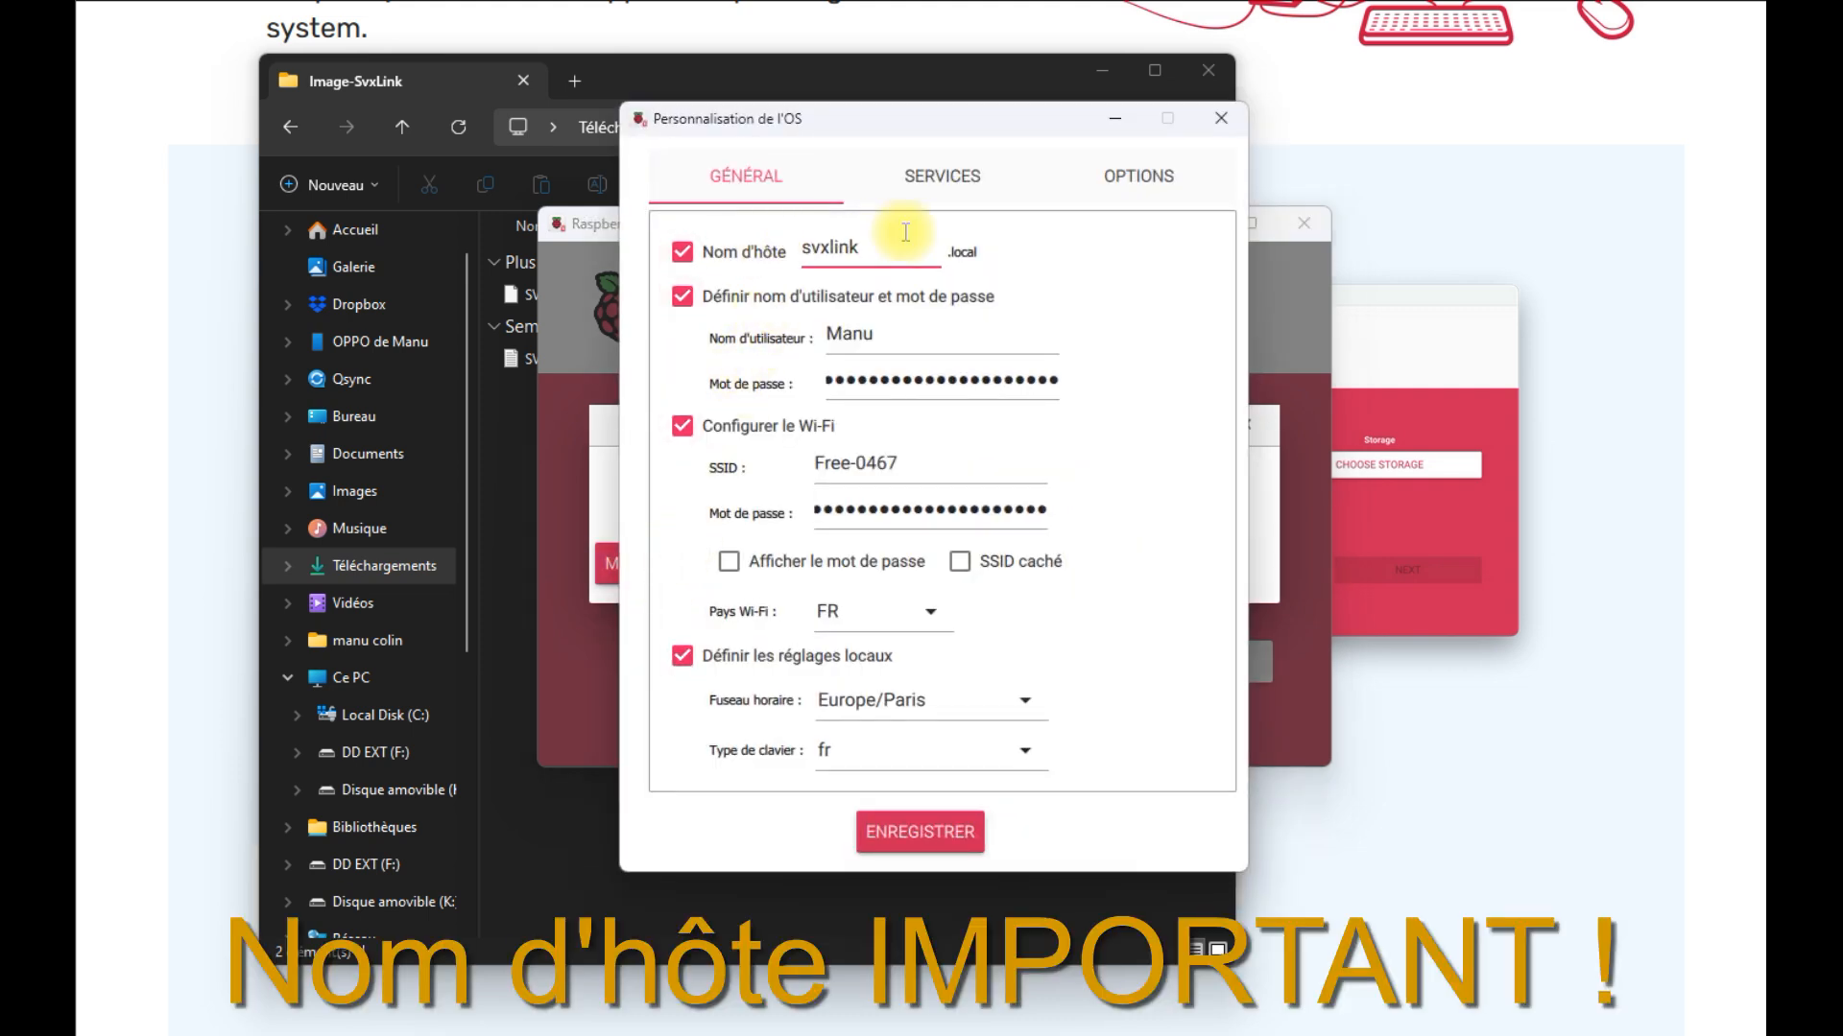
pyautogui.click(876, 326)
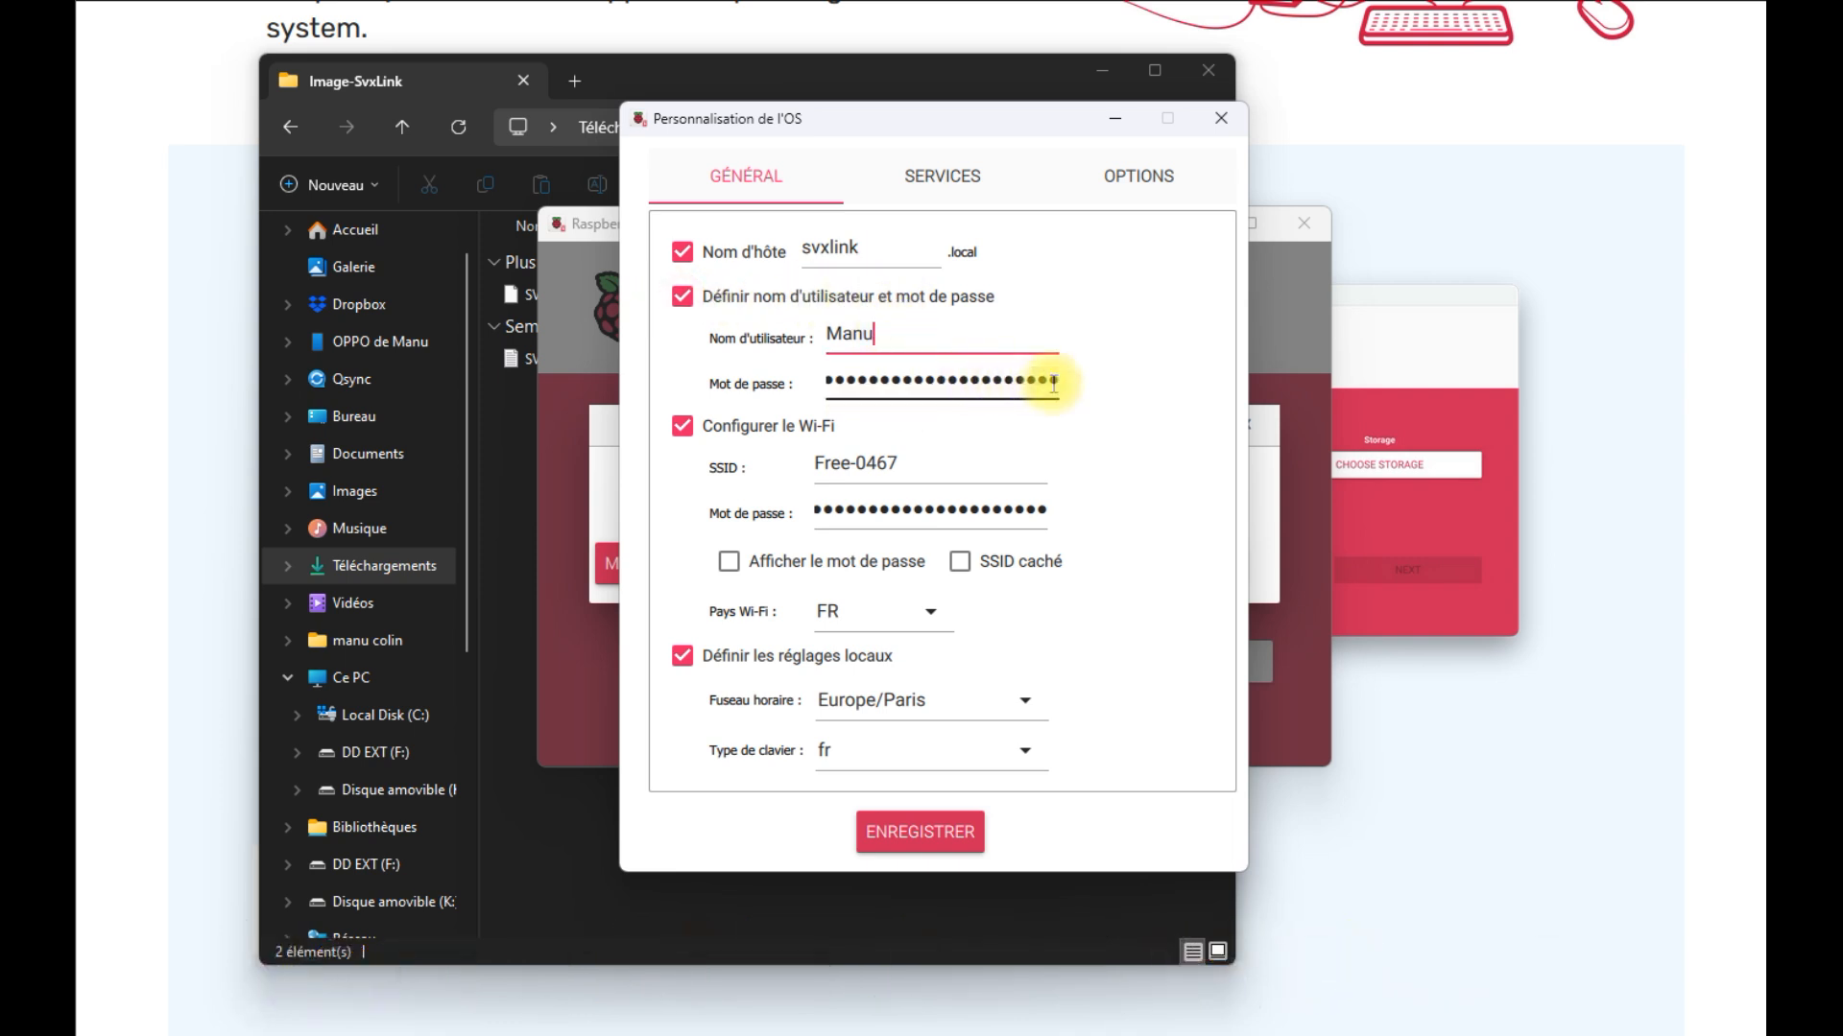
pyautogui.moveTo(1053, 384); pyautogui.dragTo(625, 382)
pyautogui.press('BackSpace')
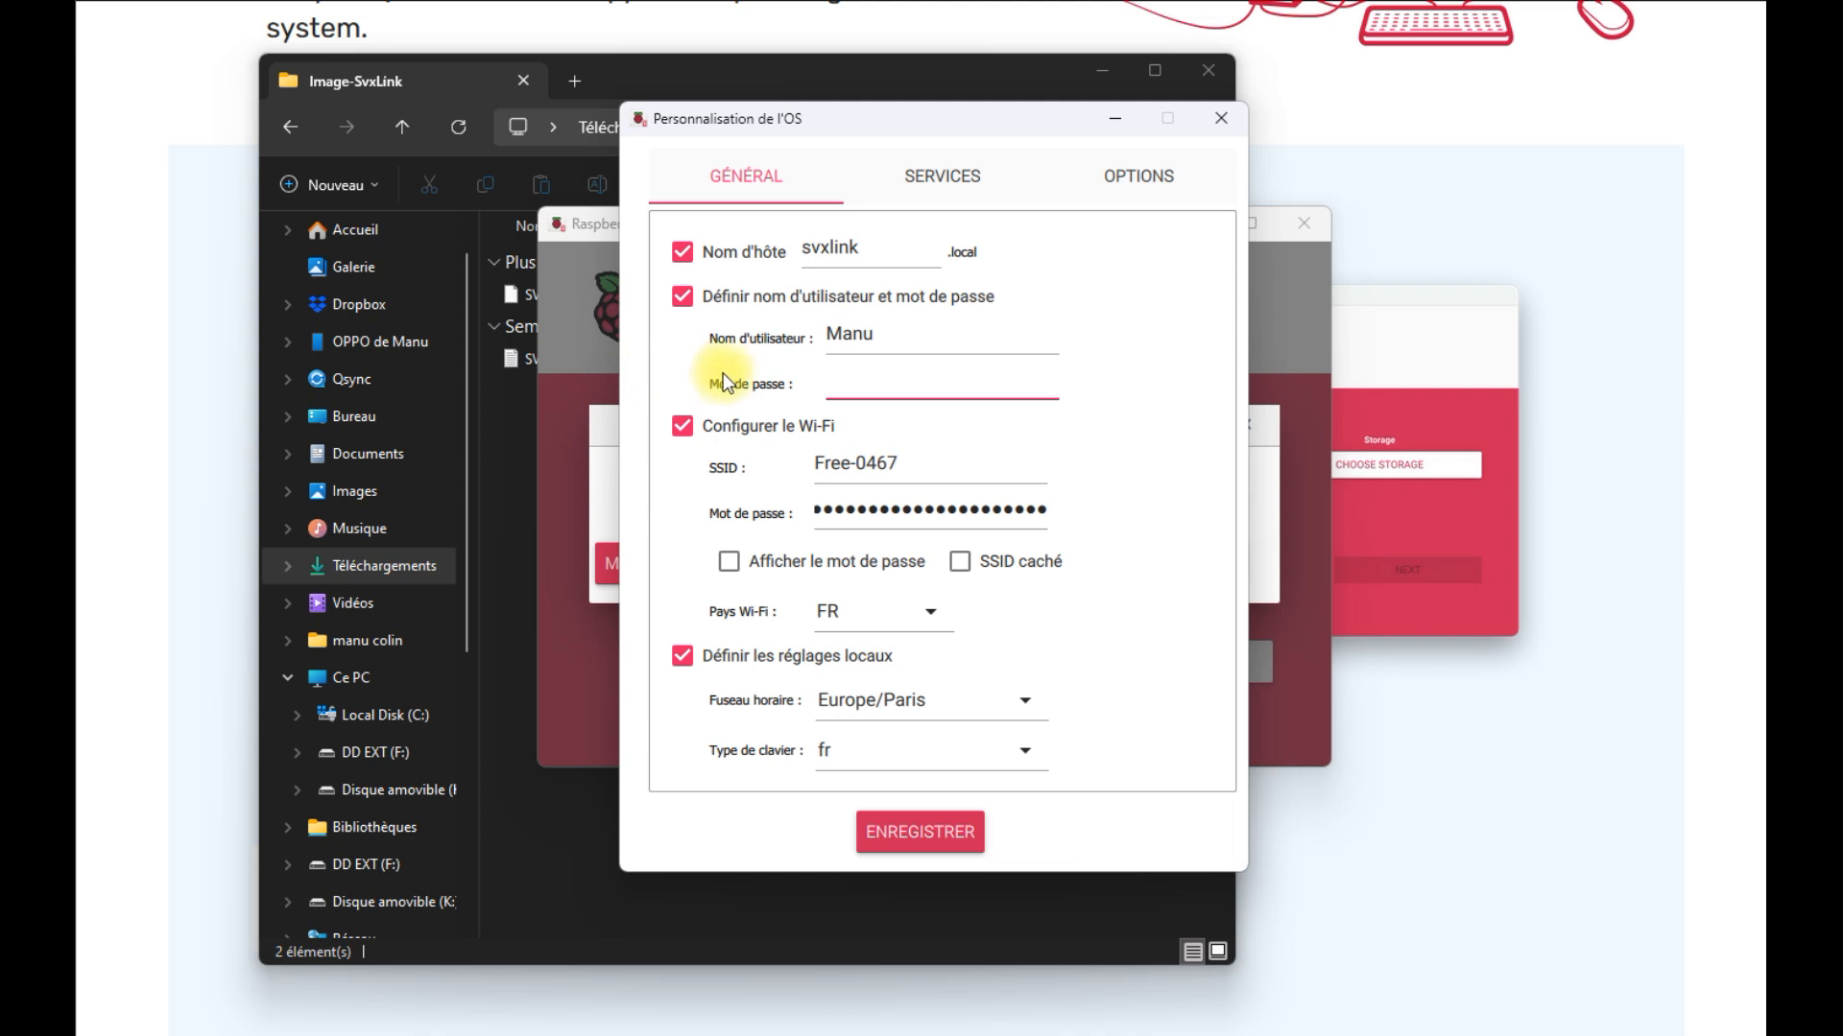
pyautogui.write('123')
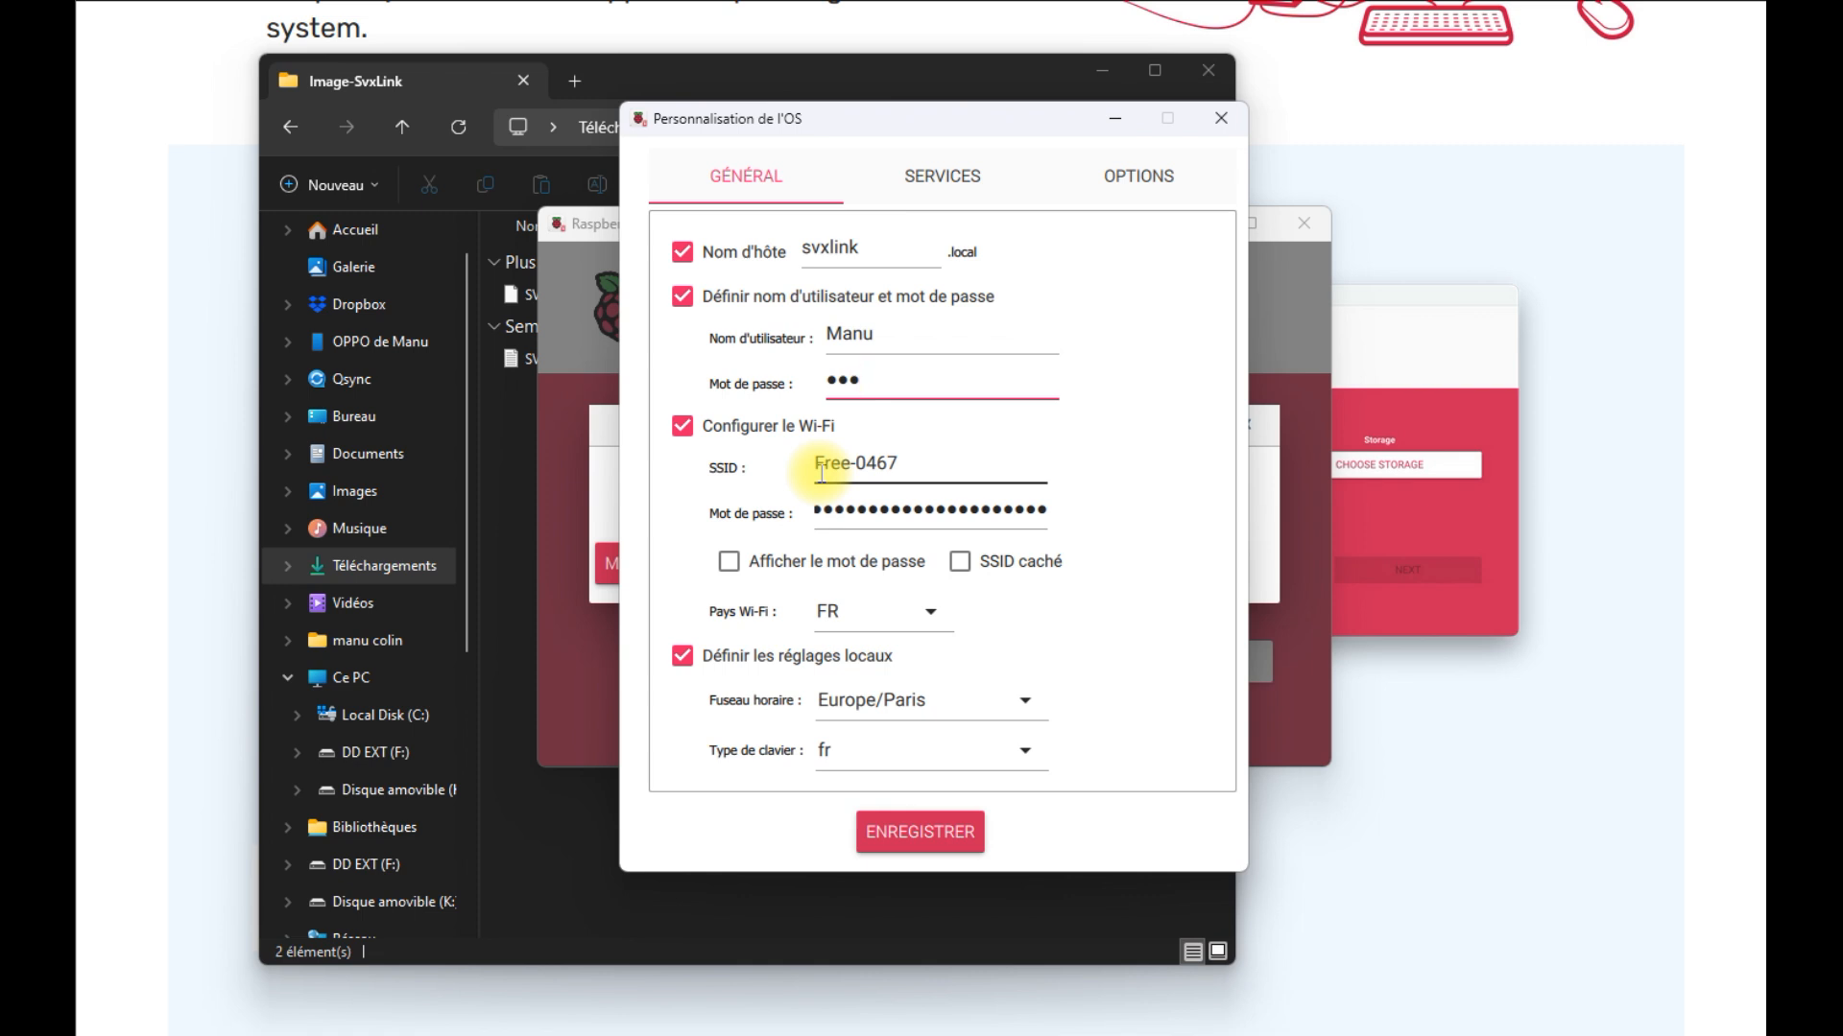
pyautogui.click(824, 518)
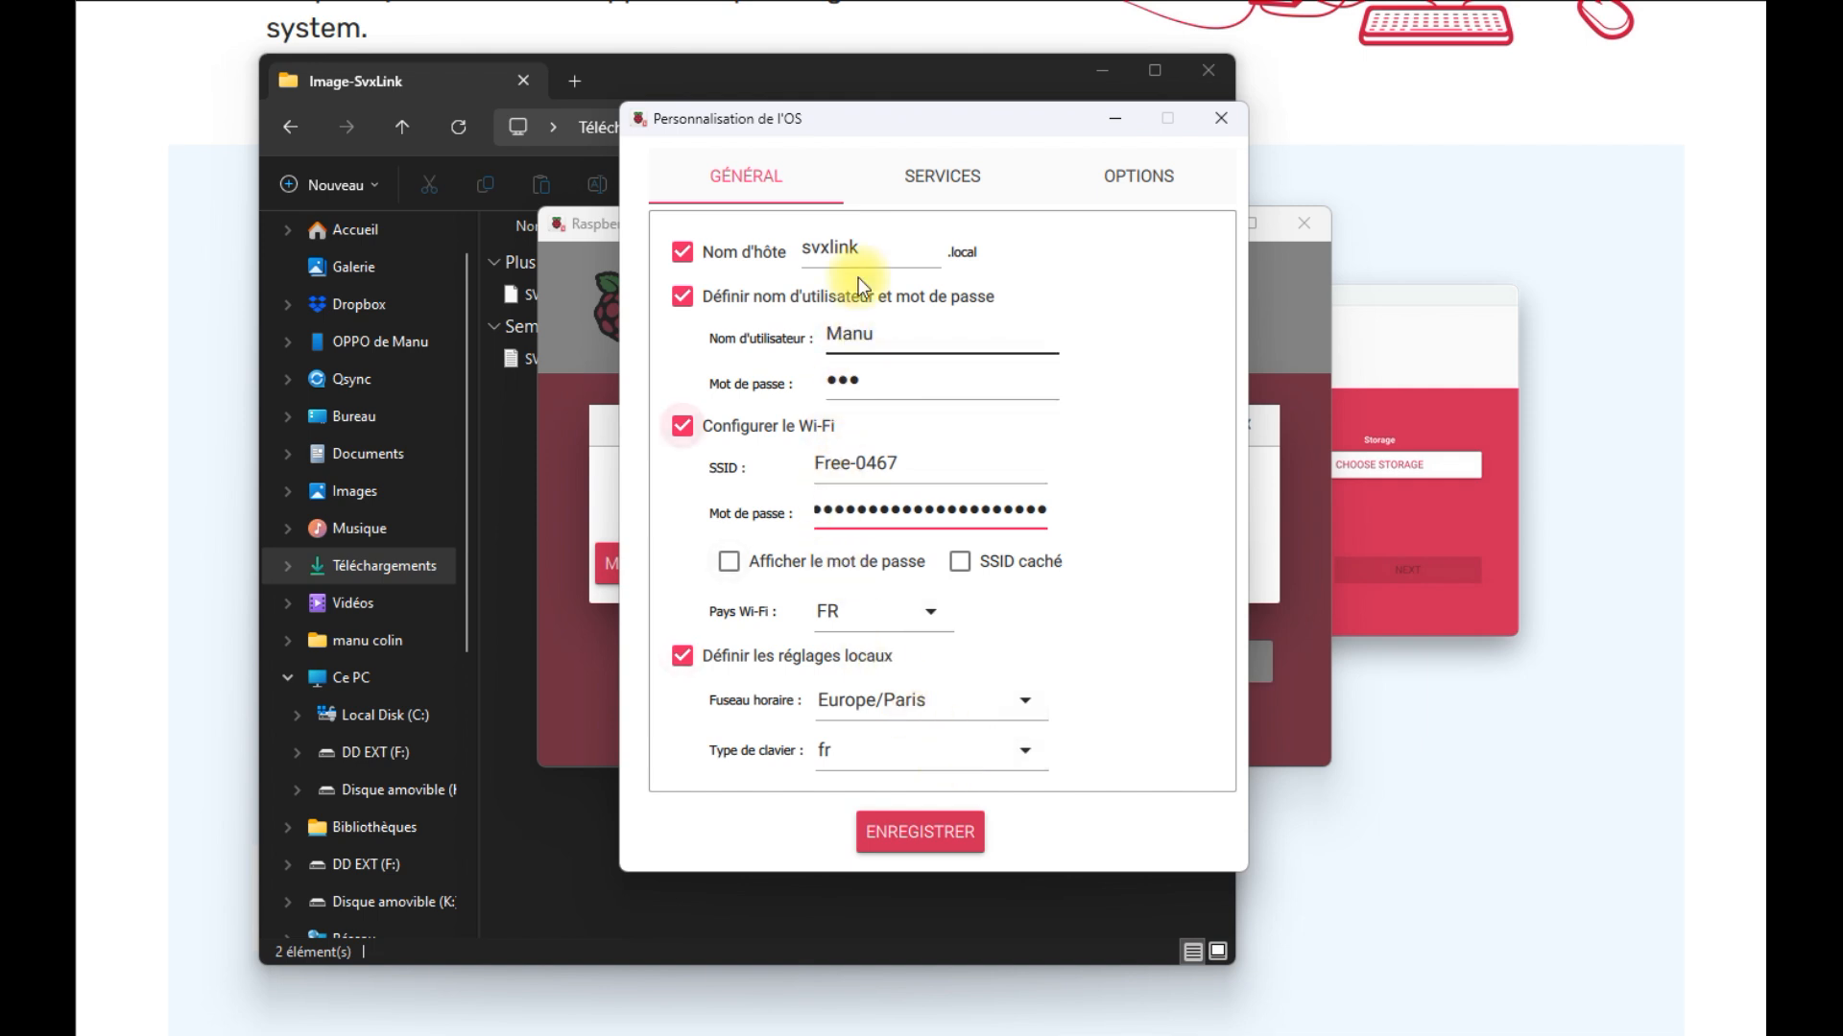
pyautogui.click(940, 177)
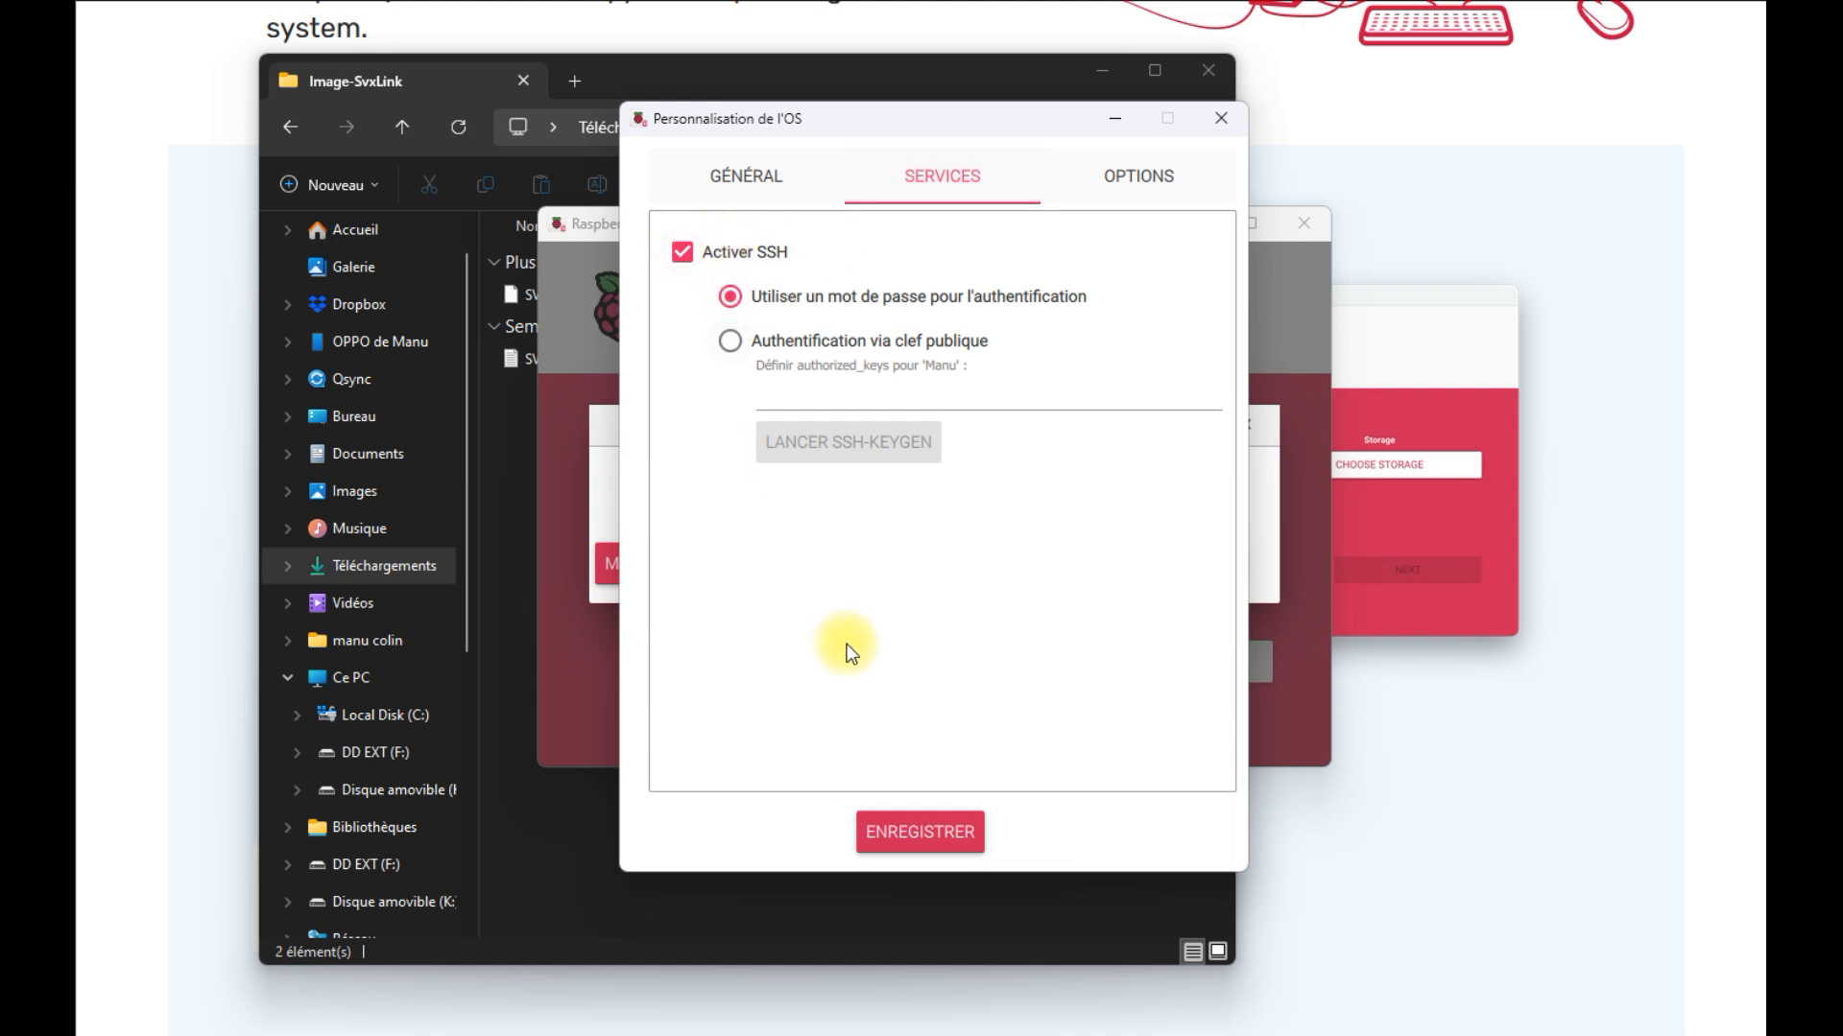
# Save and apply the customisation, confirm erasing the card, and write SVXSpot.1.4.img
pyautogui.click(917, 829)
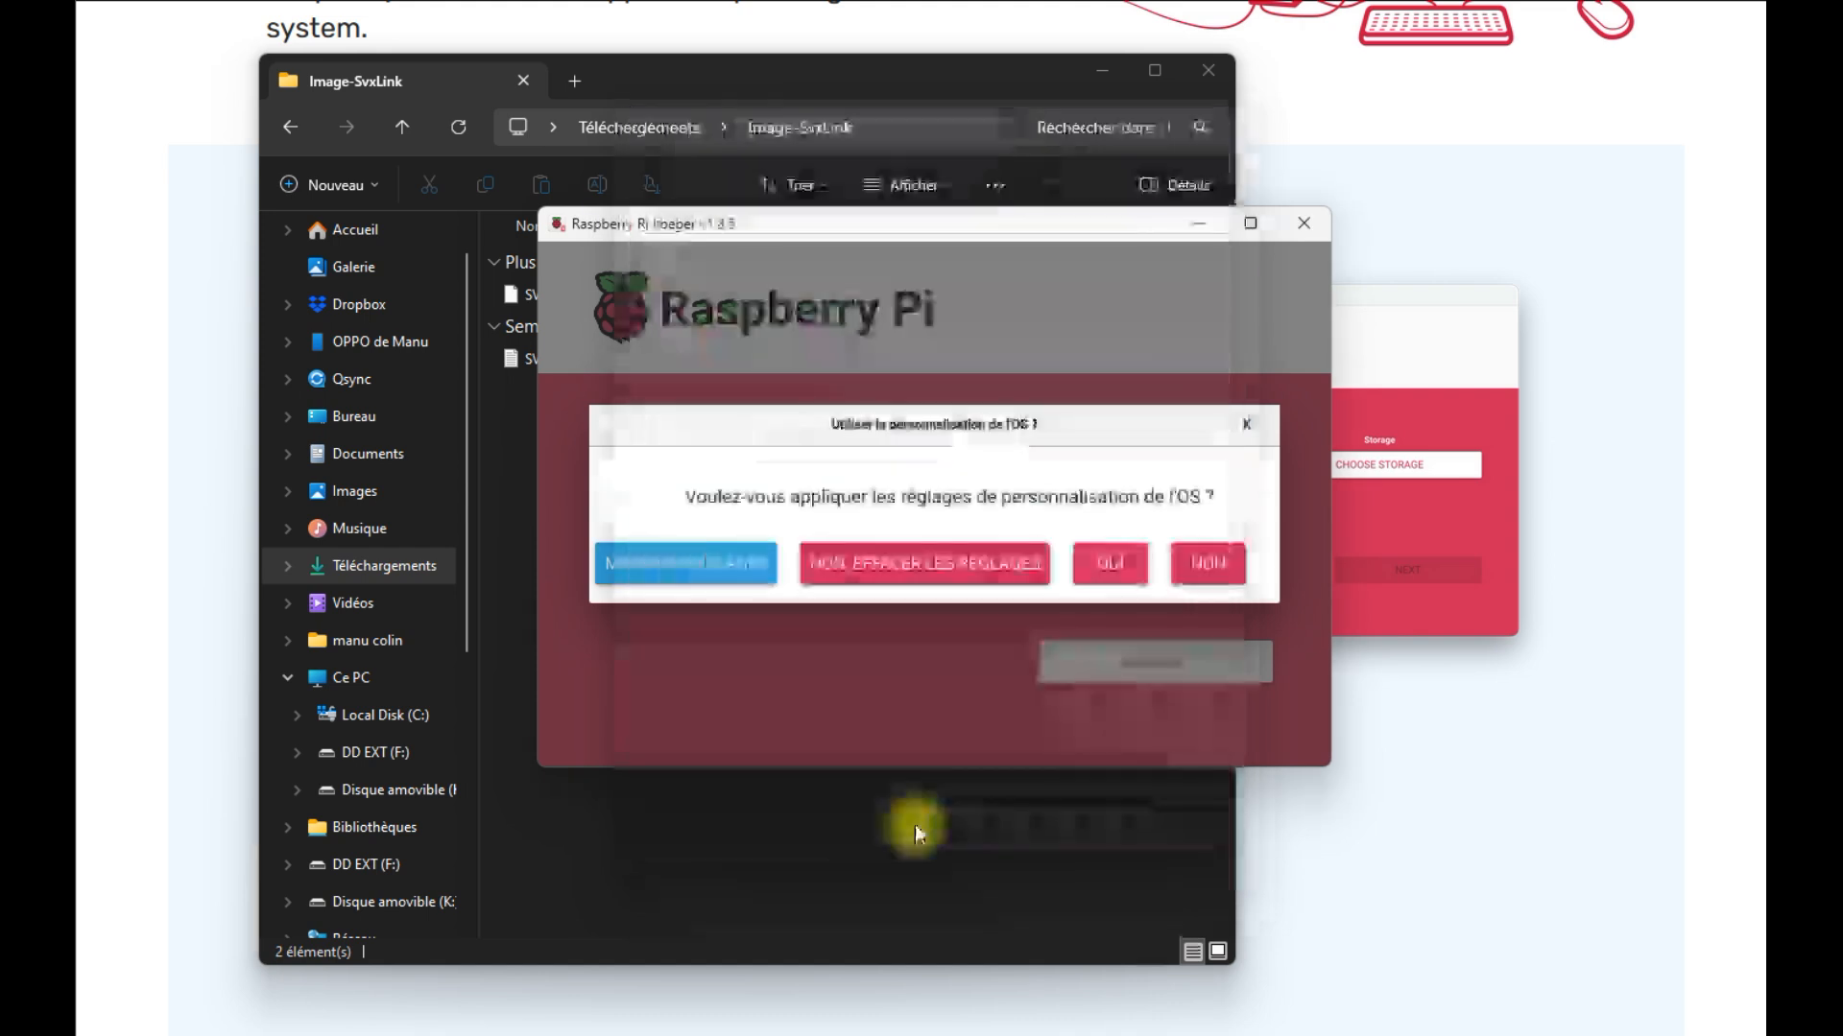
pyautogui.click(1110, 566)
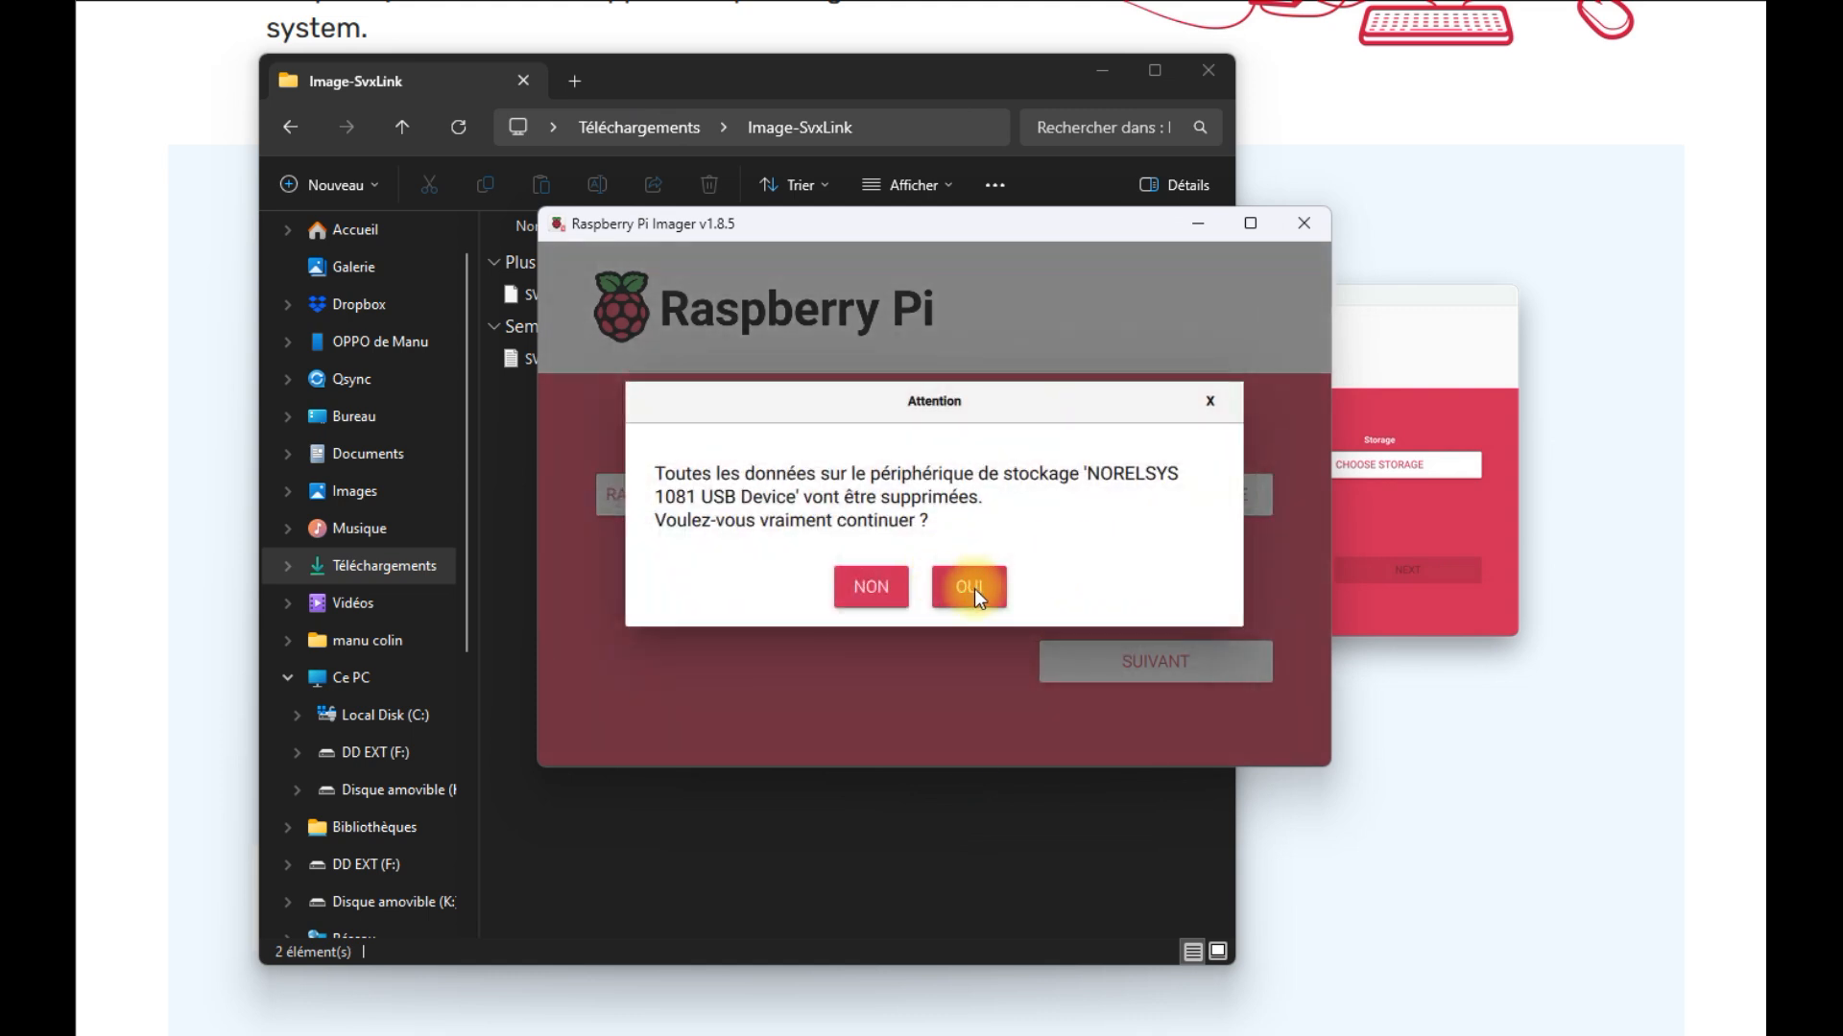
pyautogui.click(975, 589)
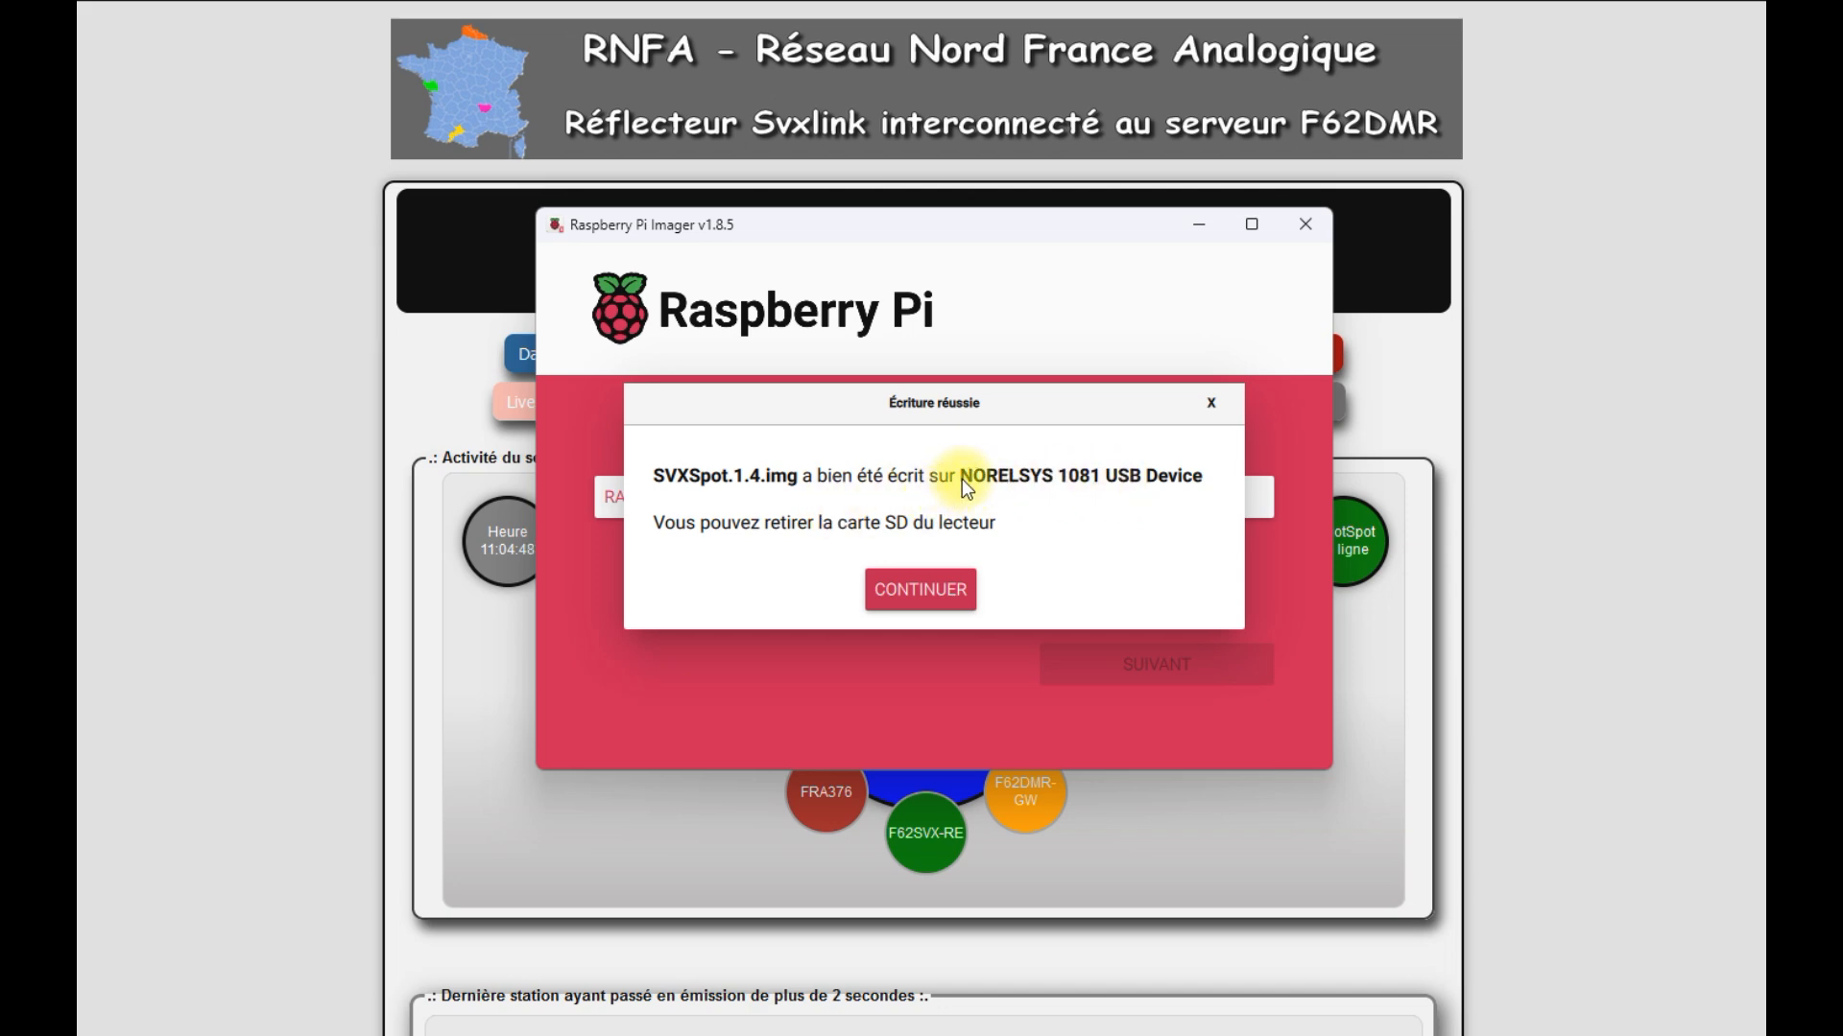
pyautogui.click(911, 585)
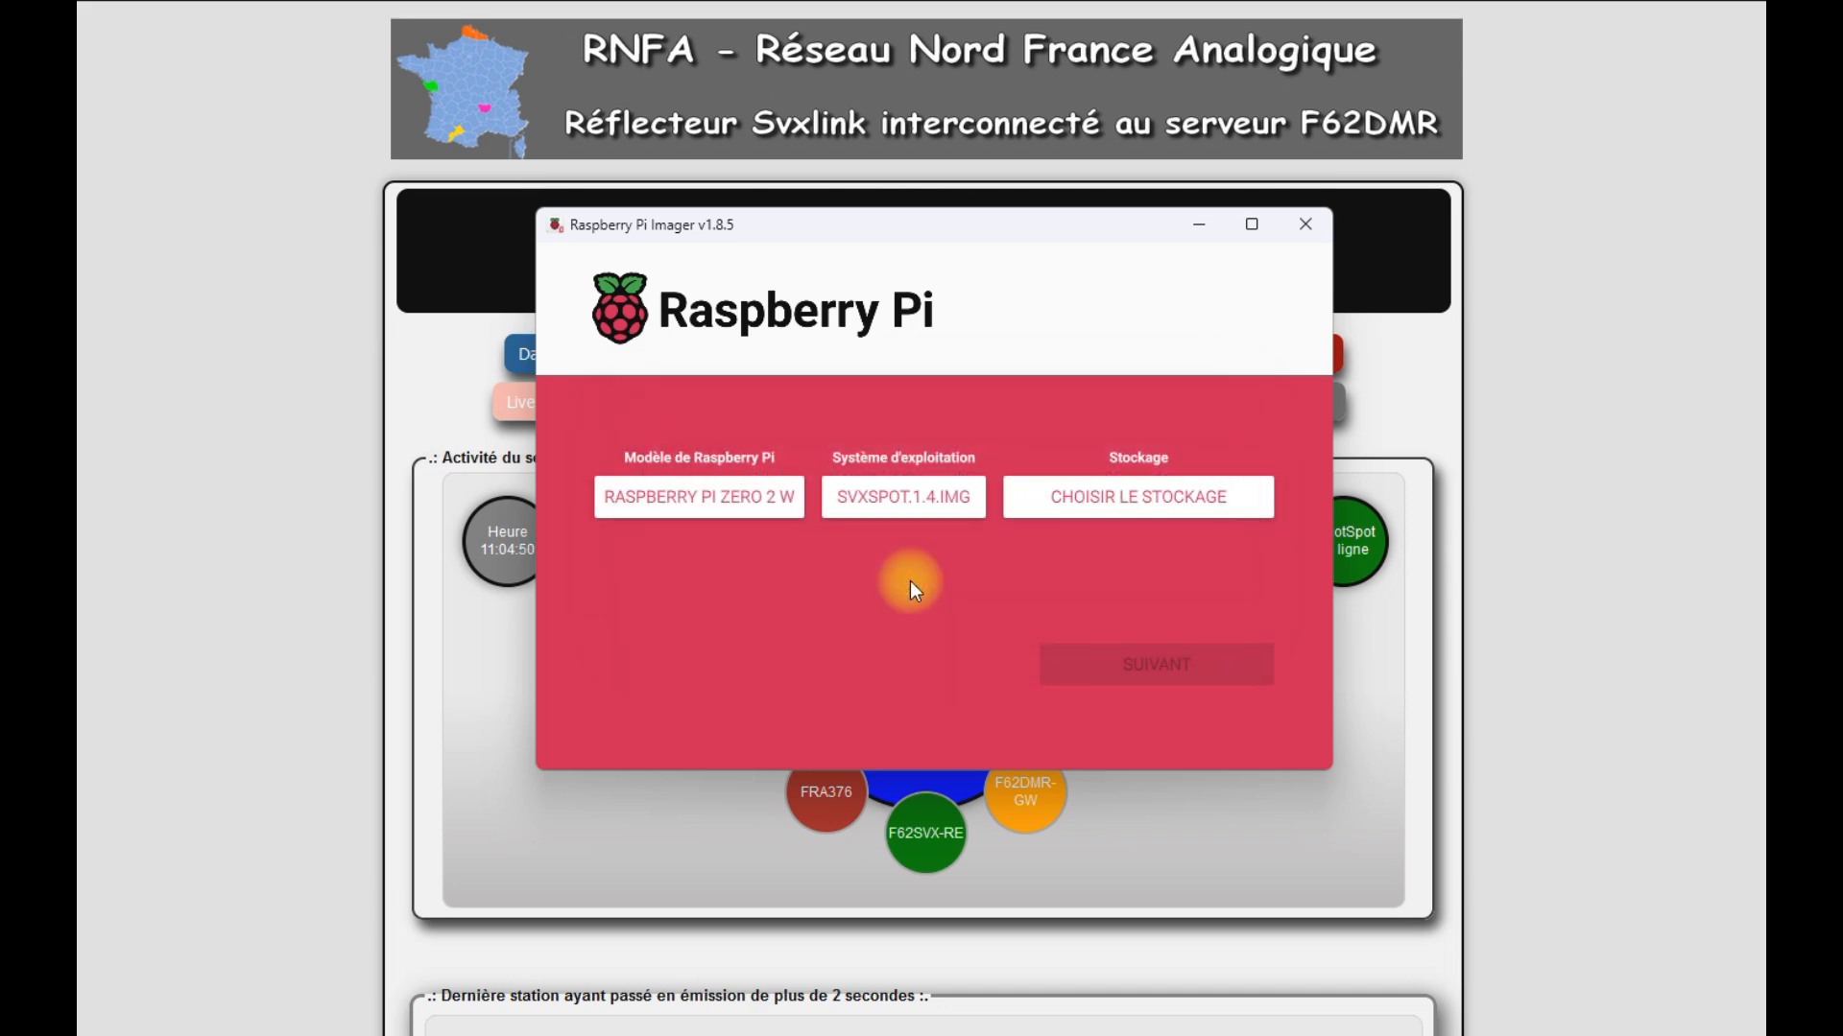